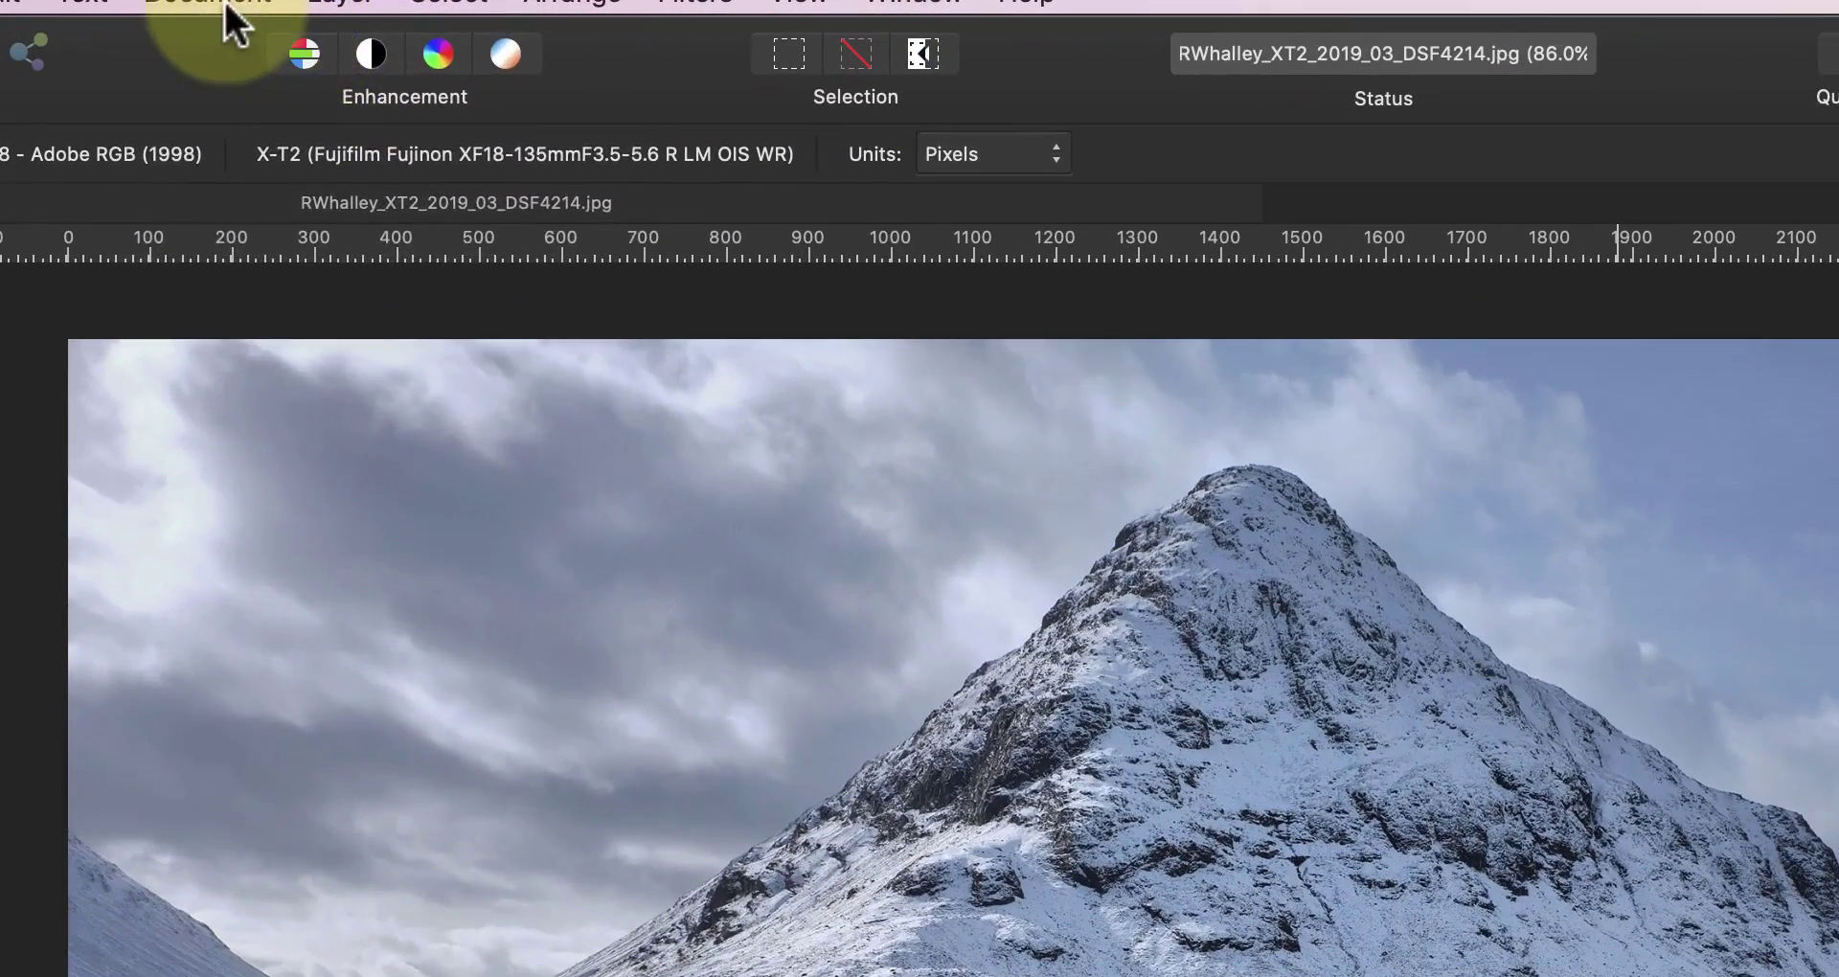
Step: In Resize Canvas, enter width 3200 px and height 2200 px with proportions unlinked, anchored at centre
left_click(226, 4)
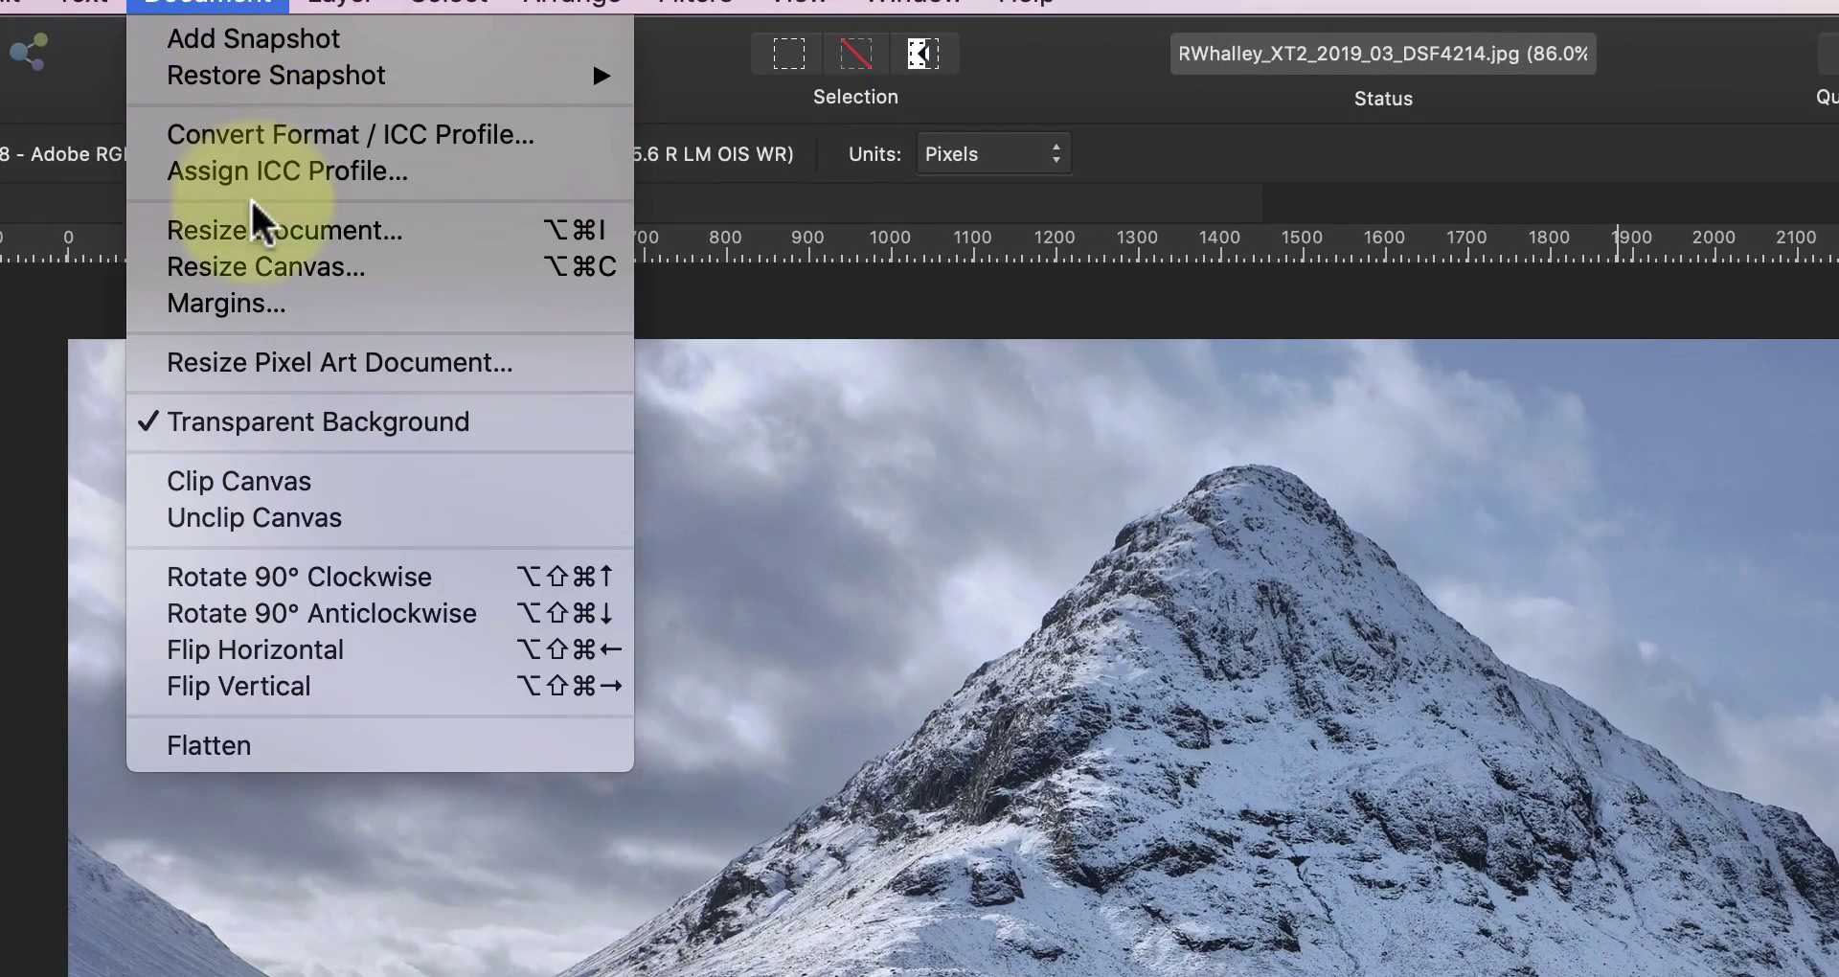
left_click(252, 258)
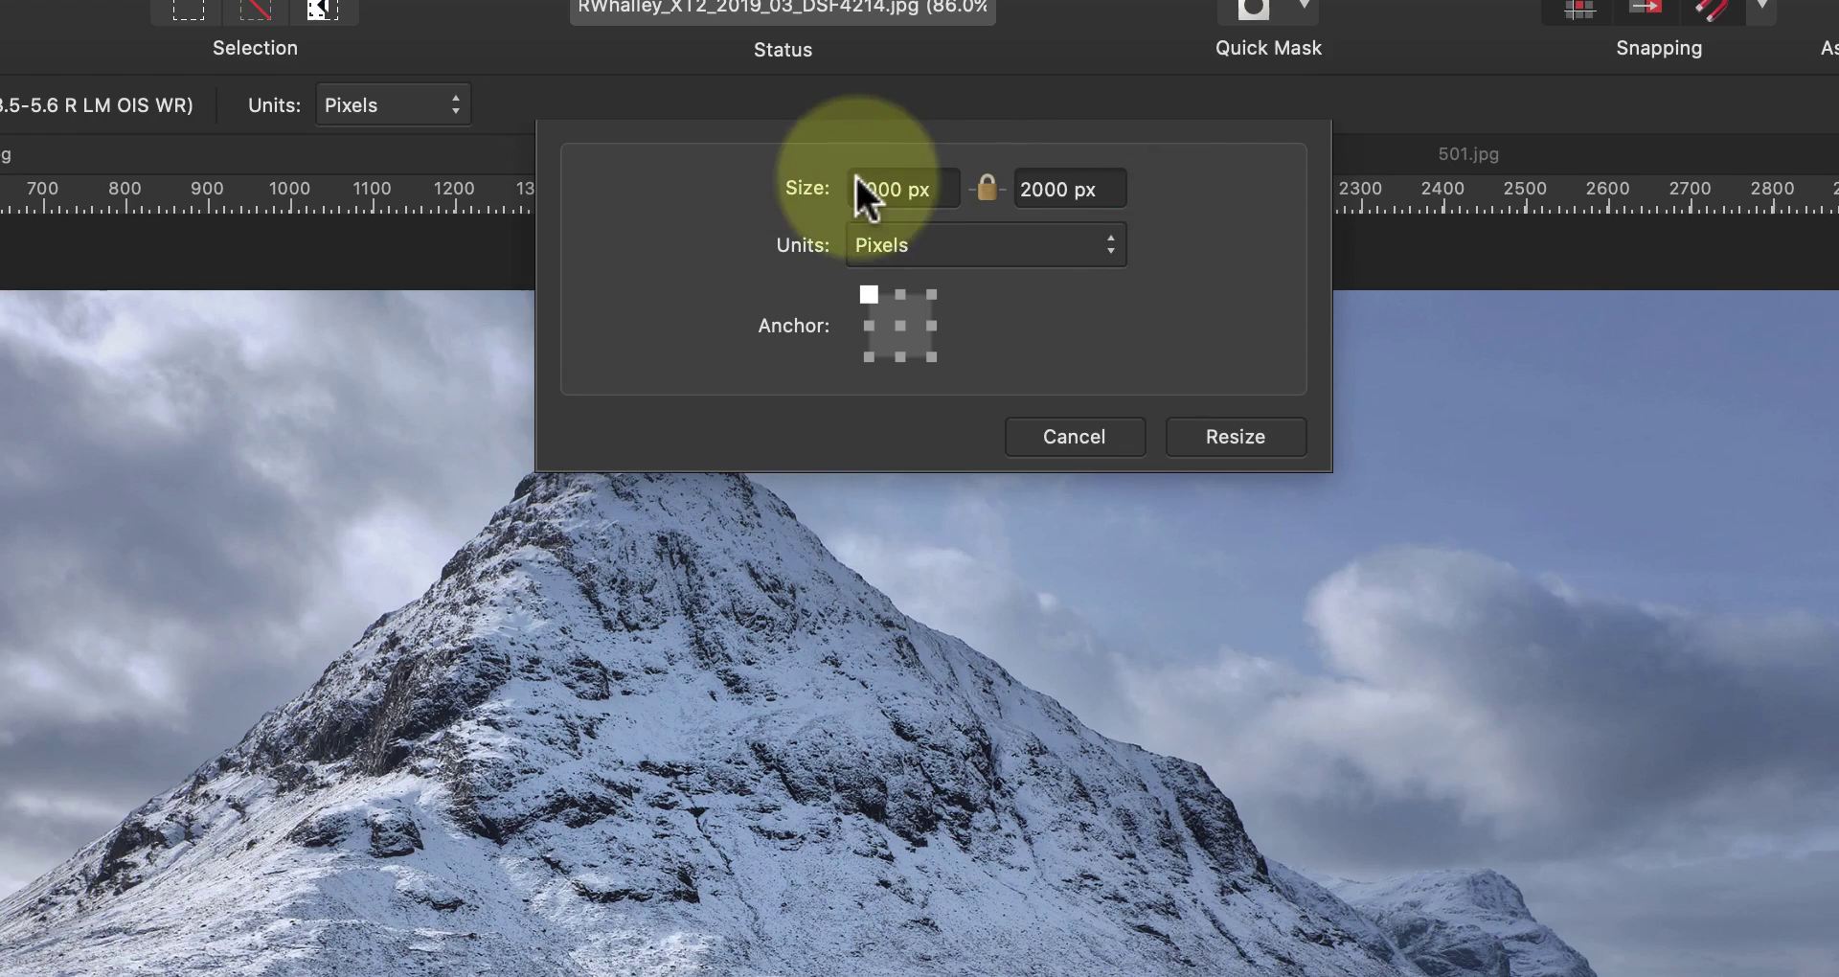
left_click_drag(871, 190, 854, 190)
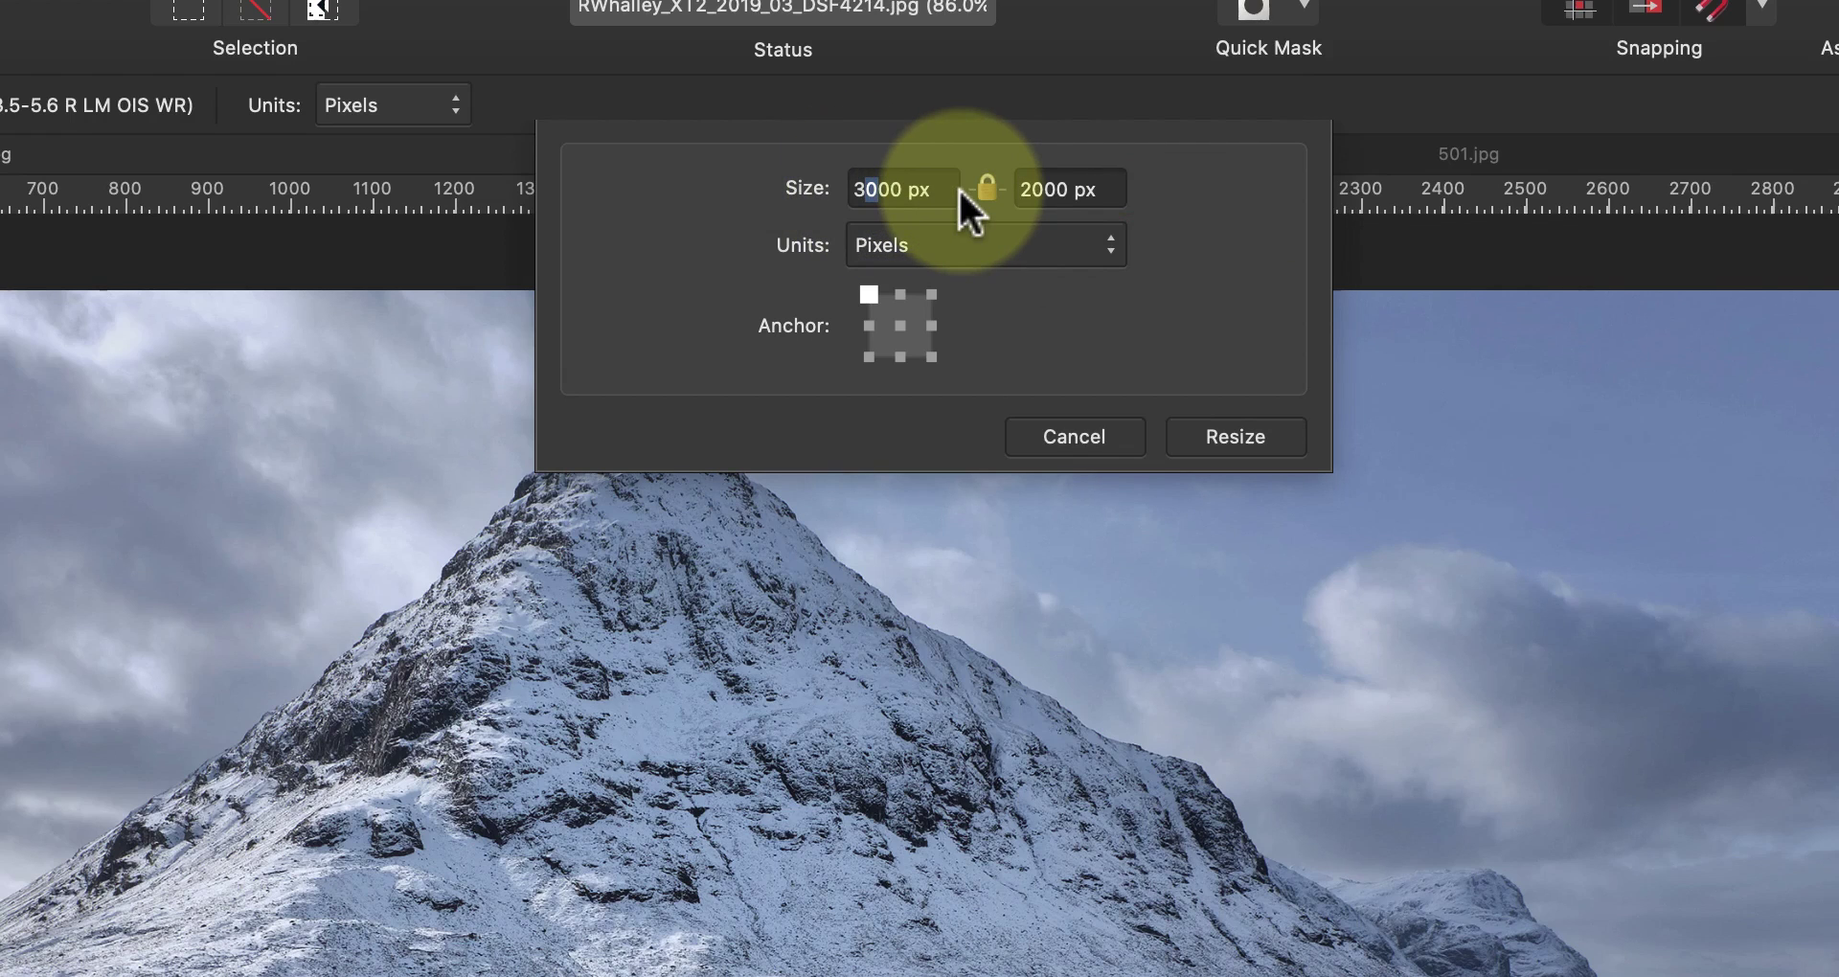
type("2")
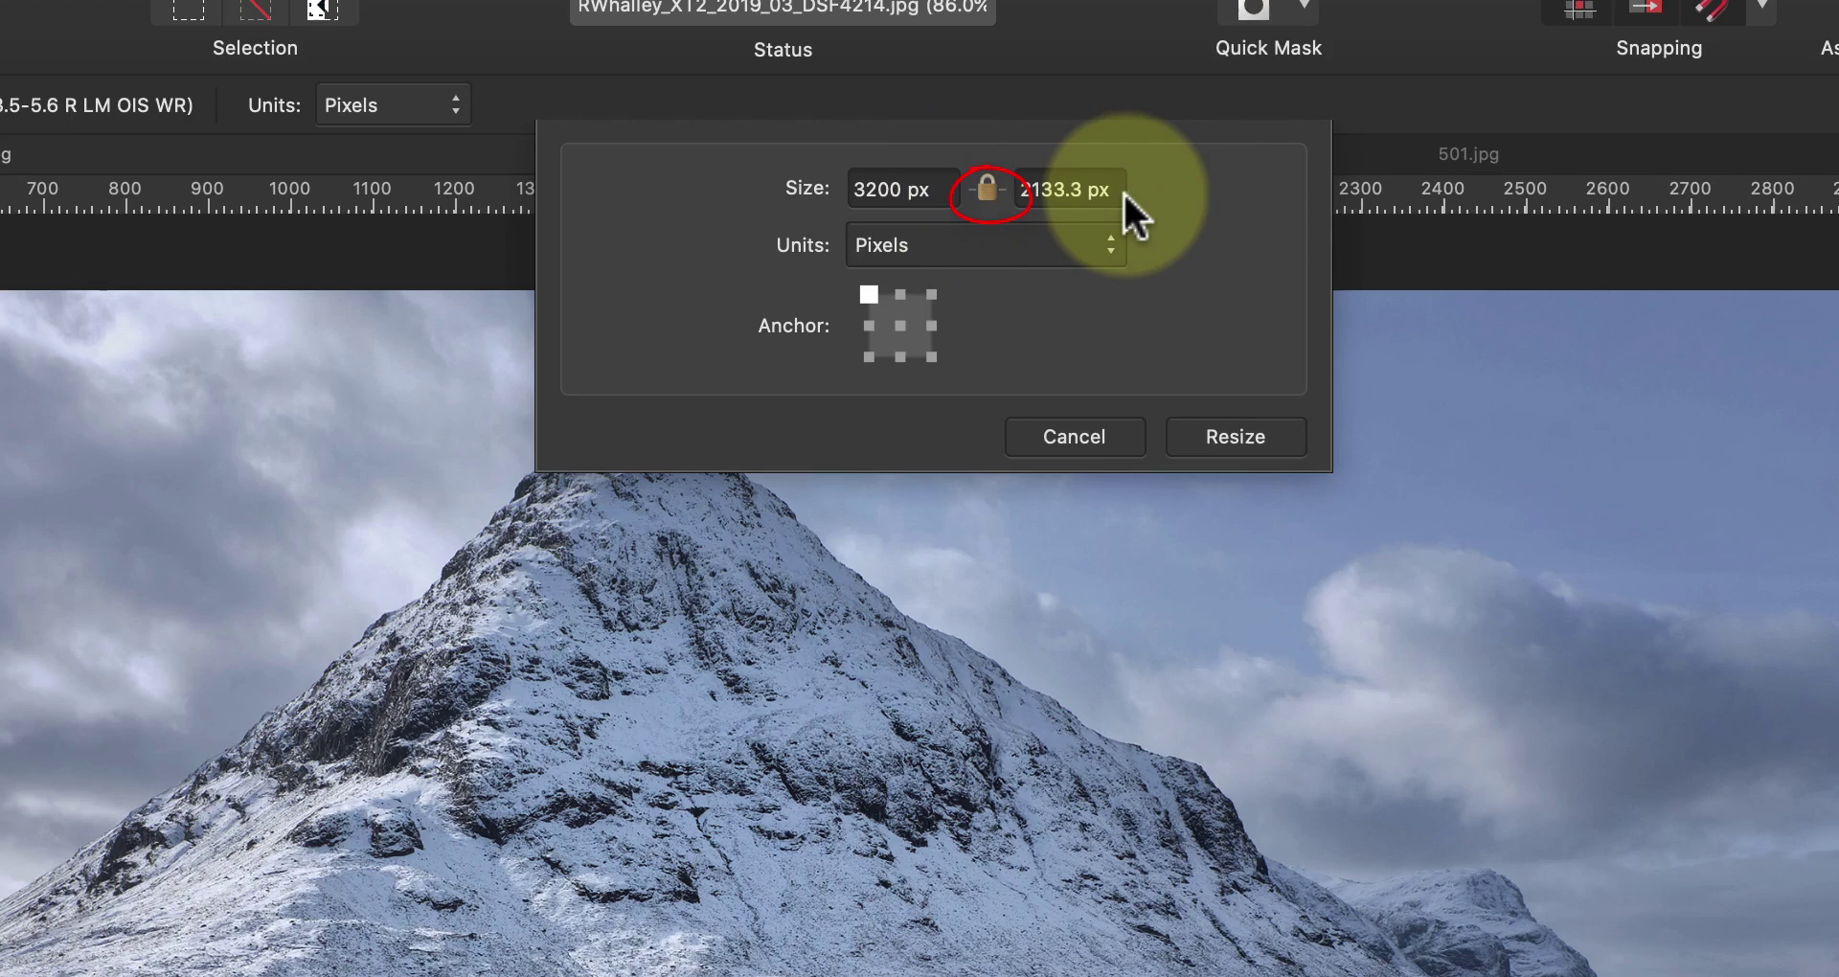
left_click(985, 188)
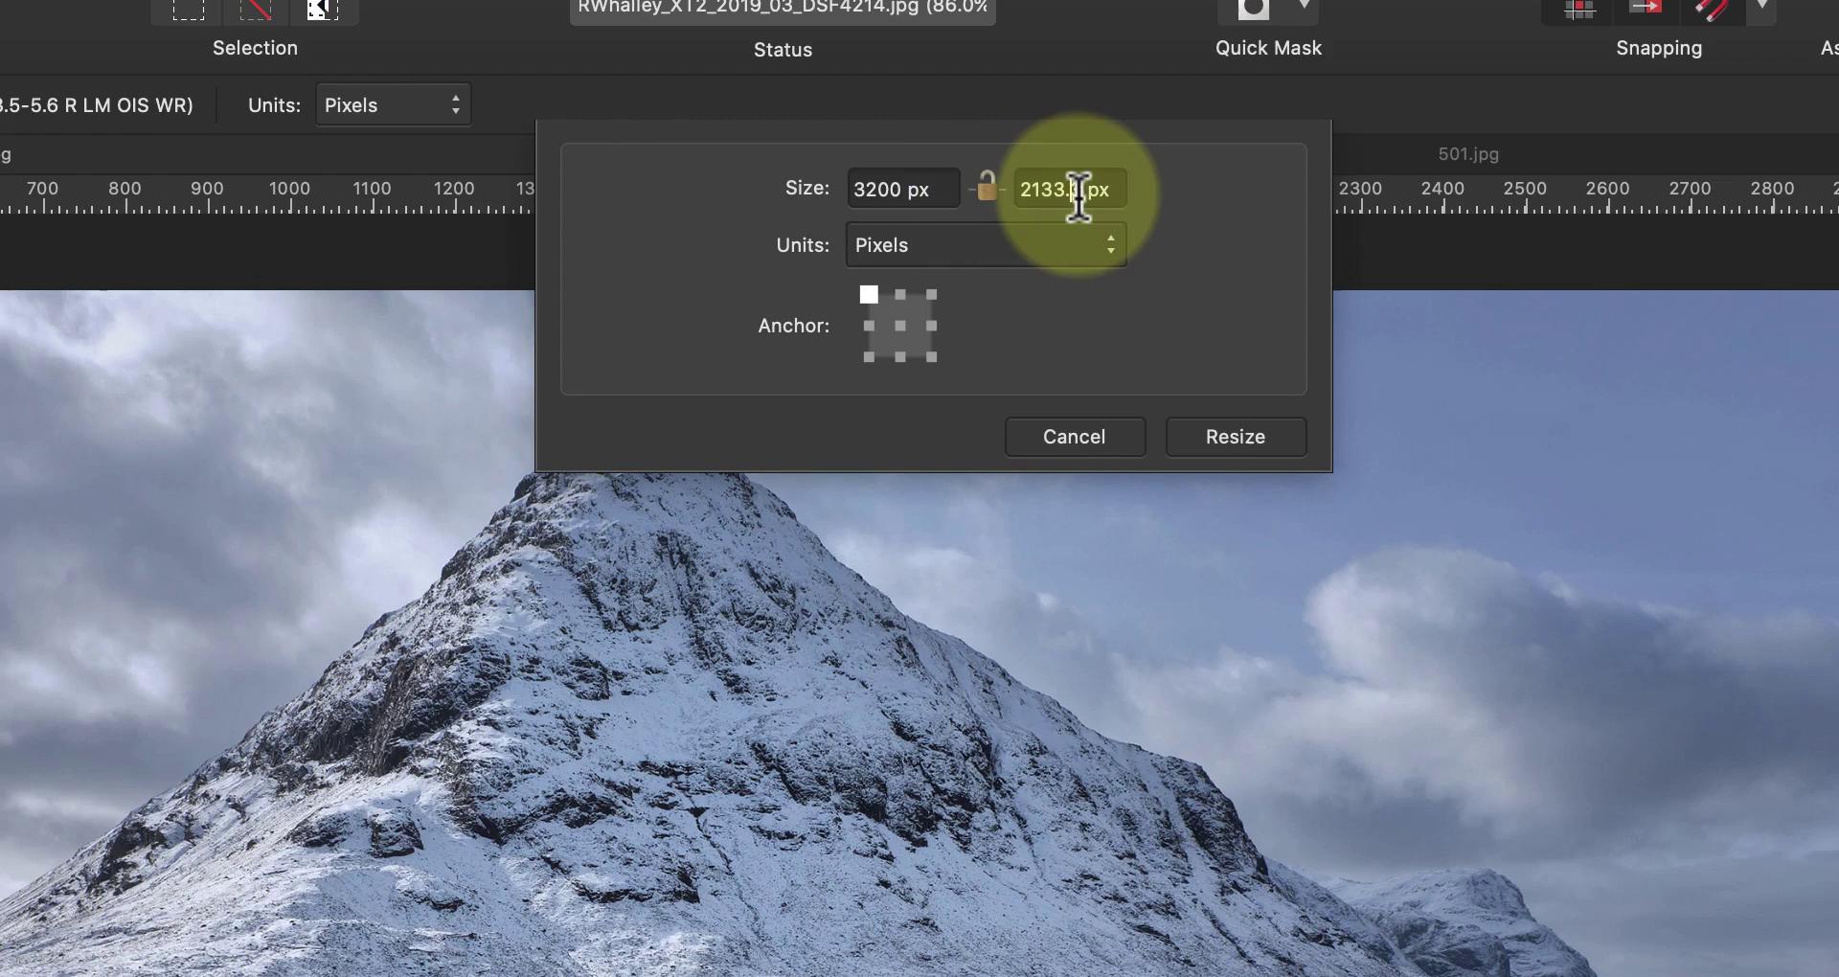
left_click_drag(1080, 190, 994, 196)
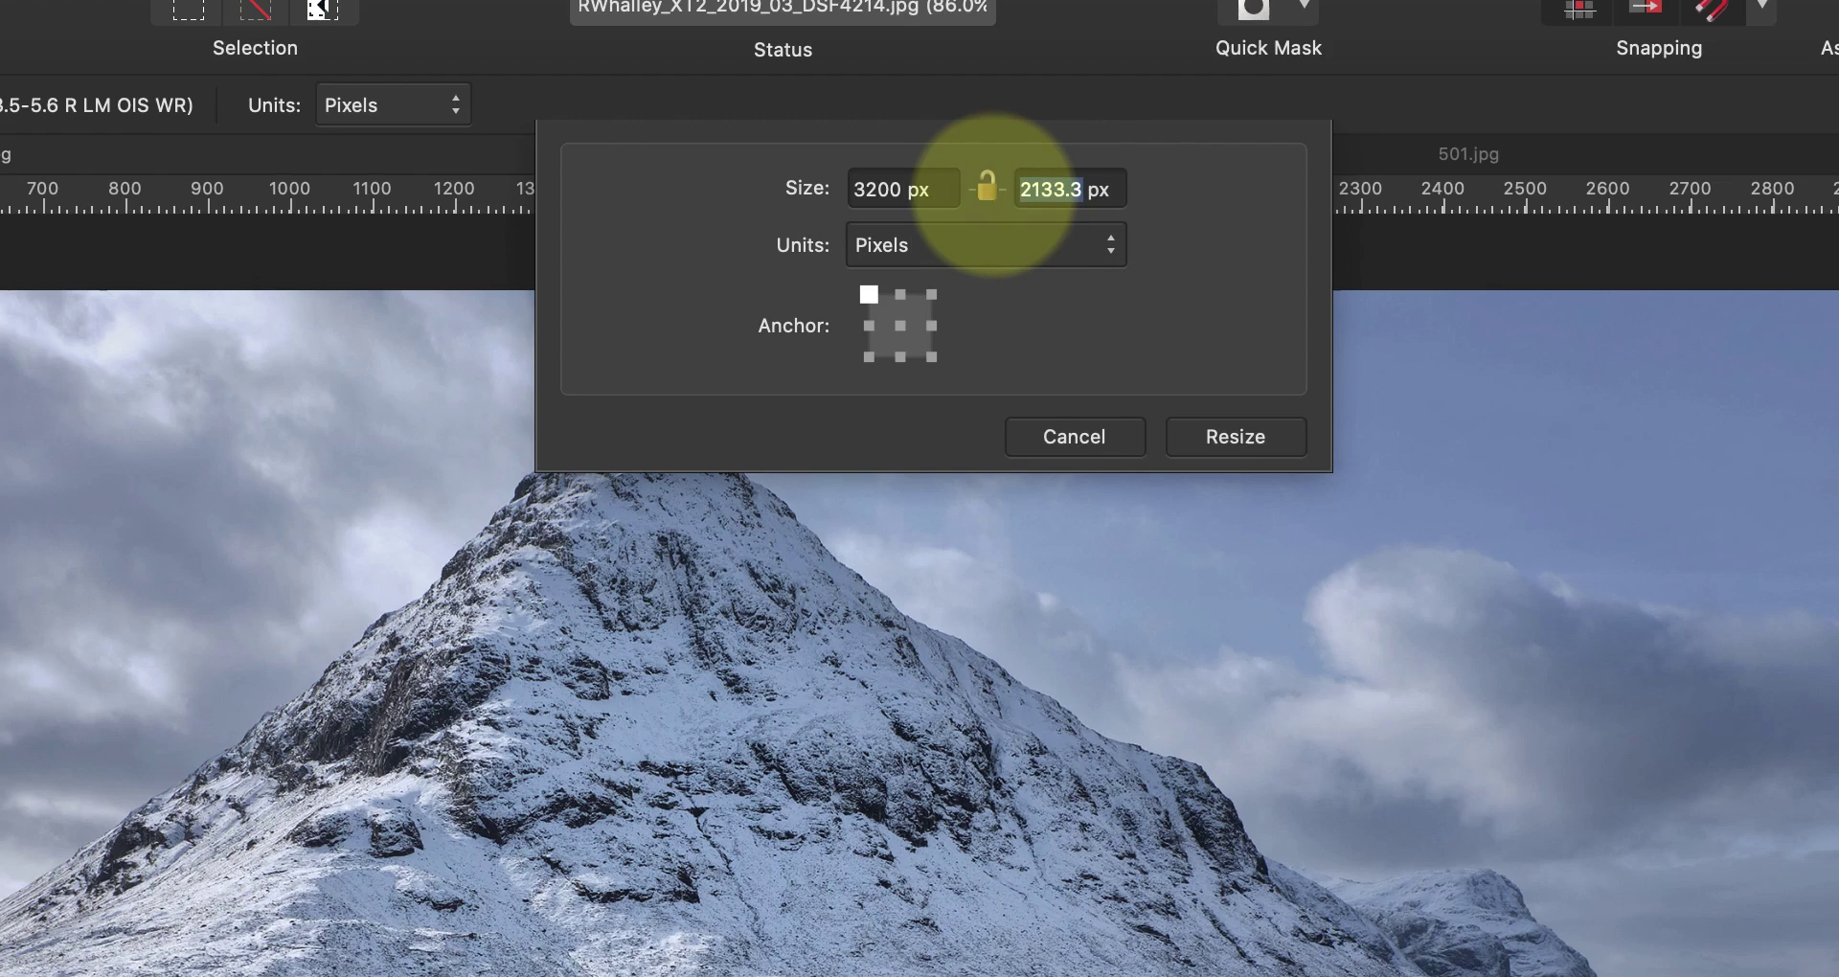
type("2200")
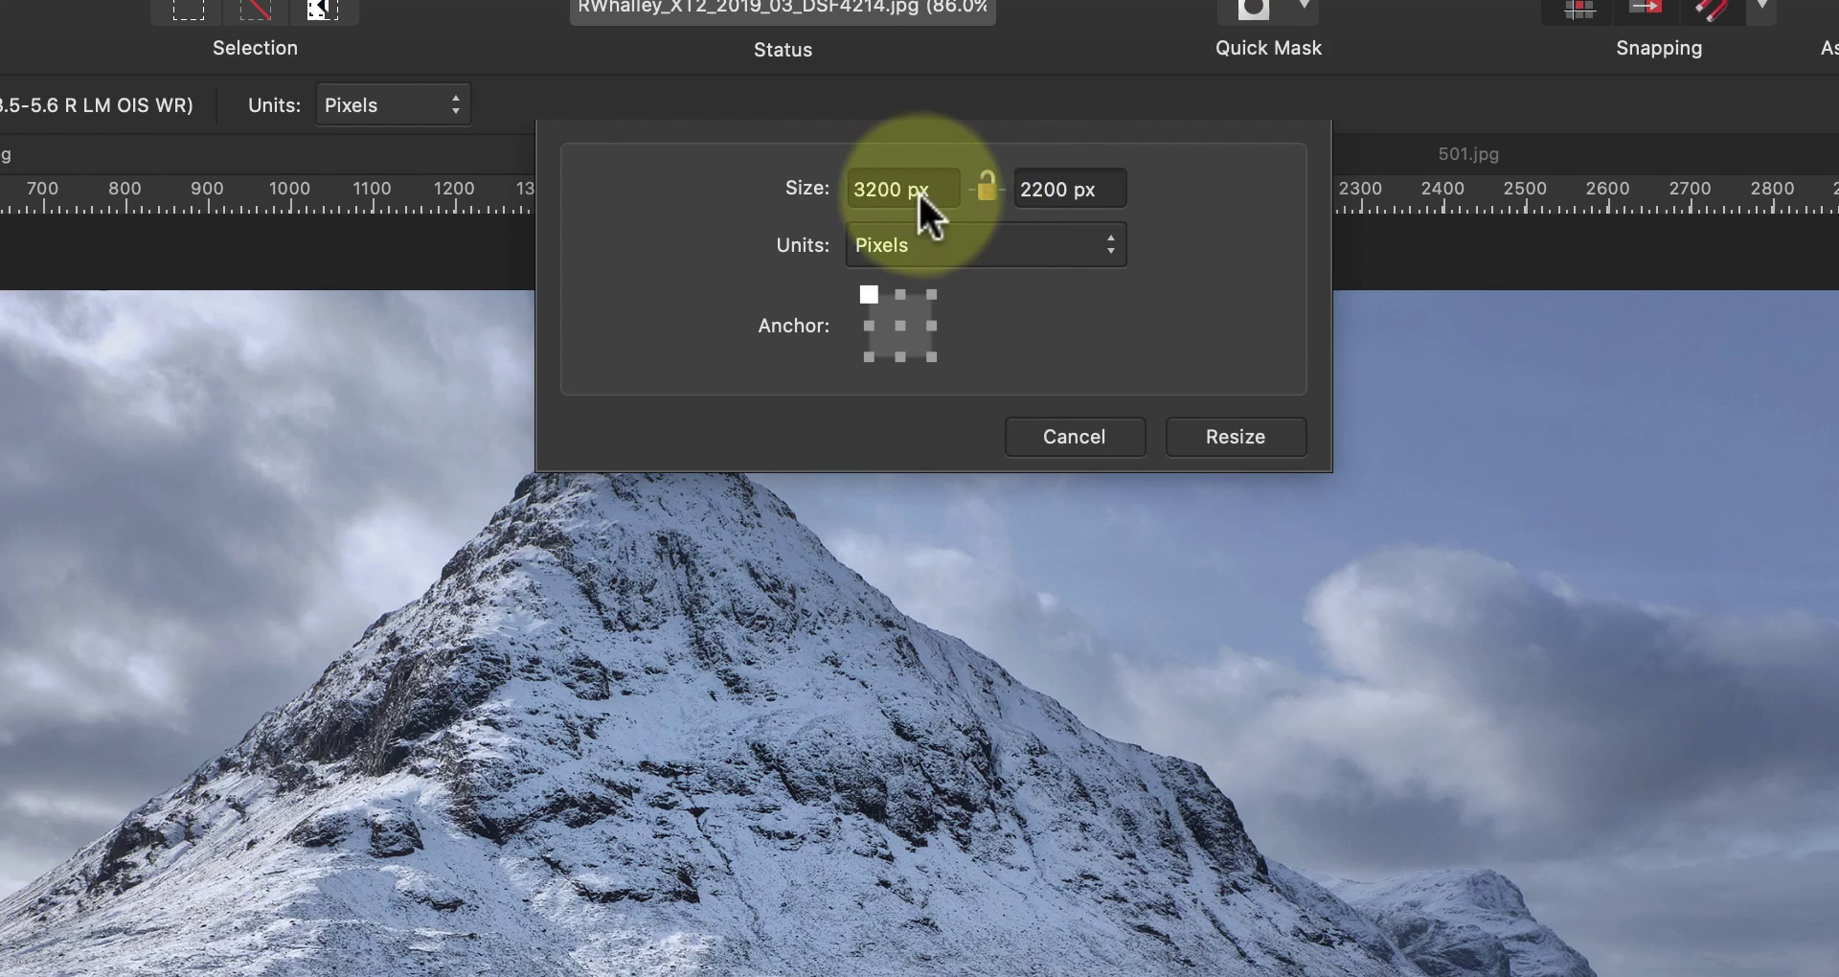
left_click(918, 192)
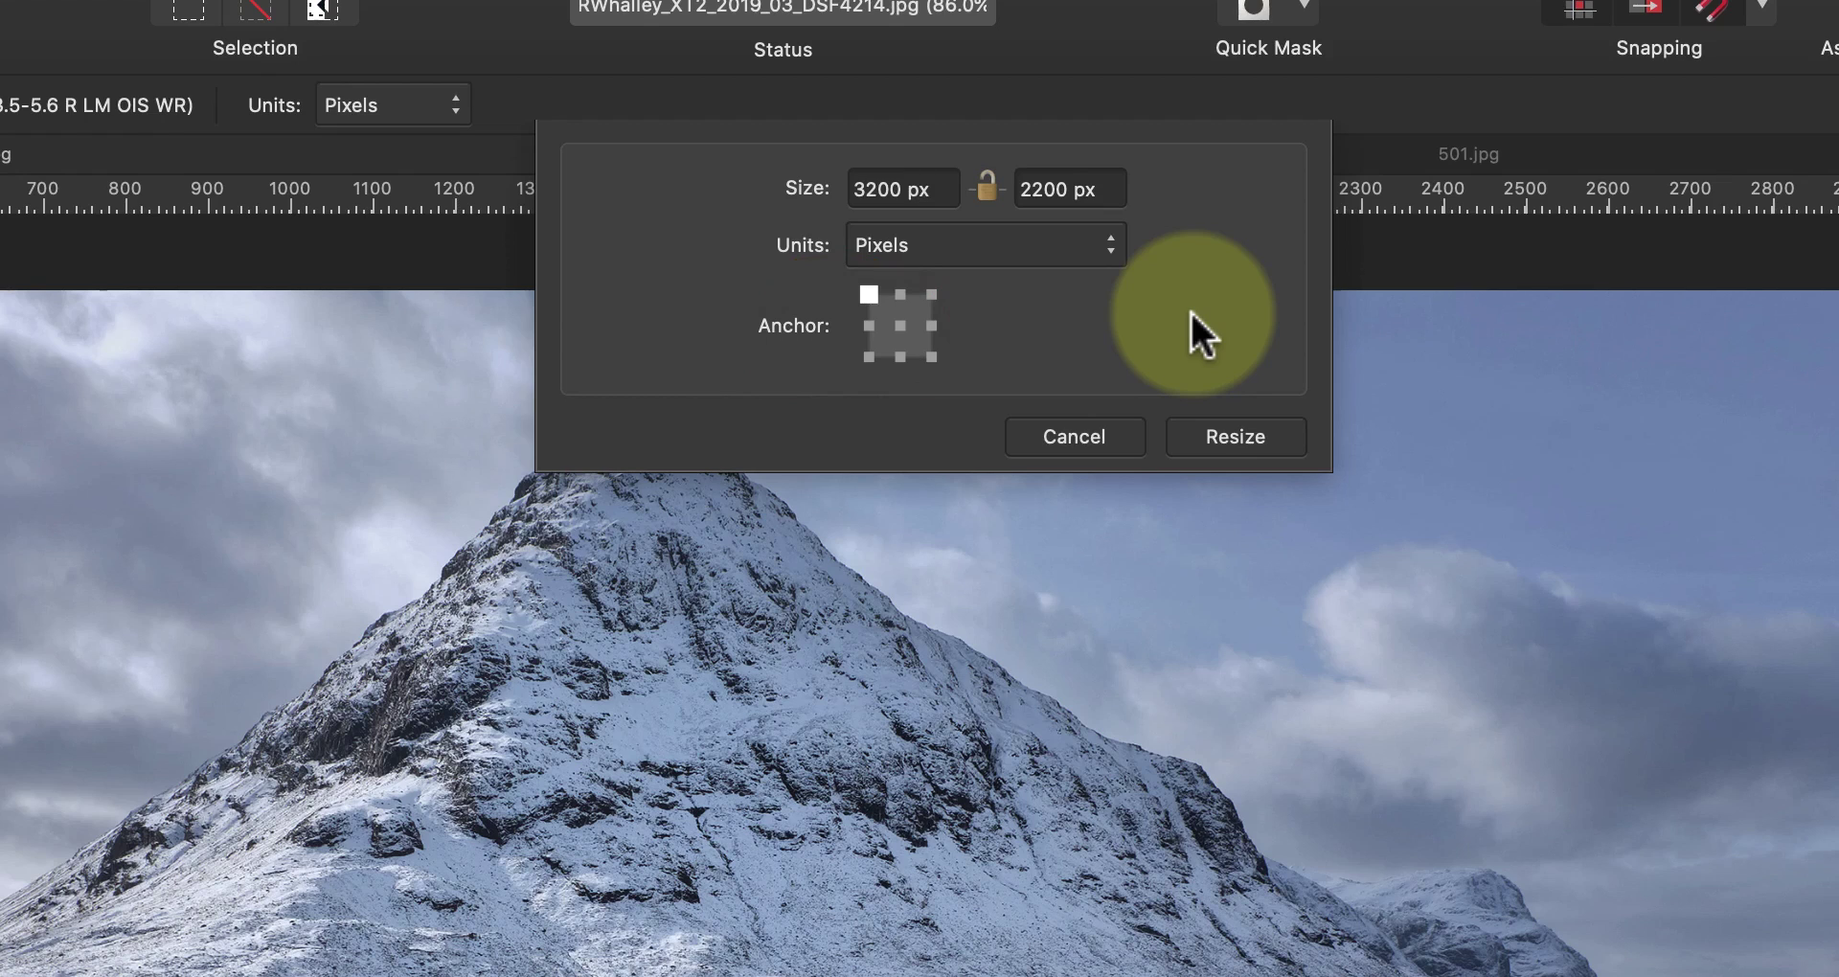
left_click(900, 323)
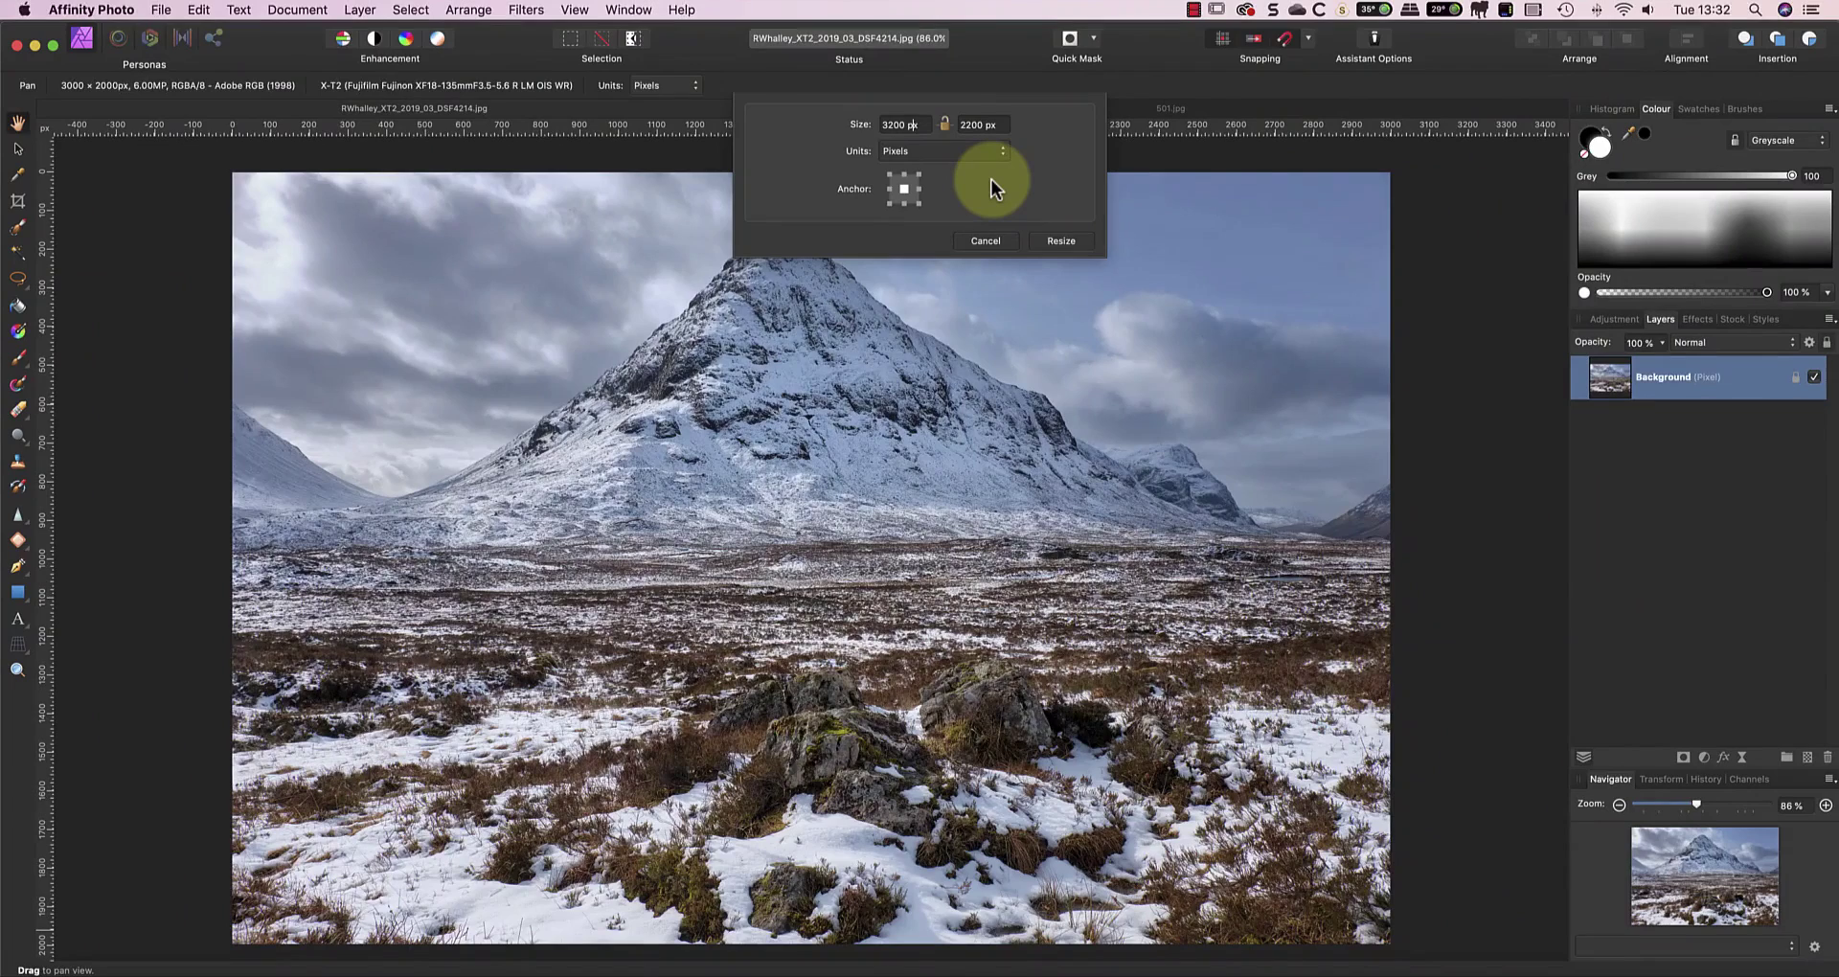
Step: Apply the 3200 × 2200 canvas resize, then preview PNG and JPEG export options and cancel
left_click(1060, 240)
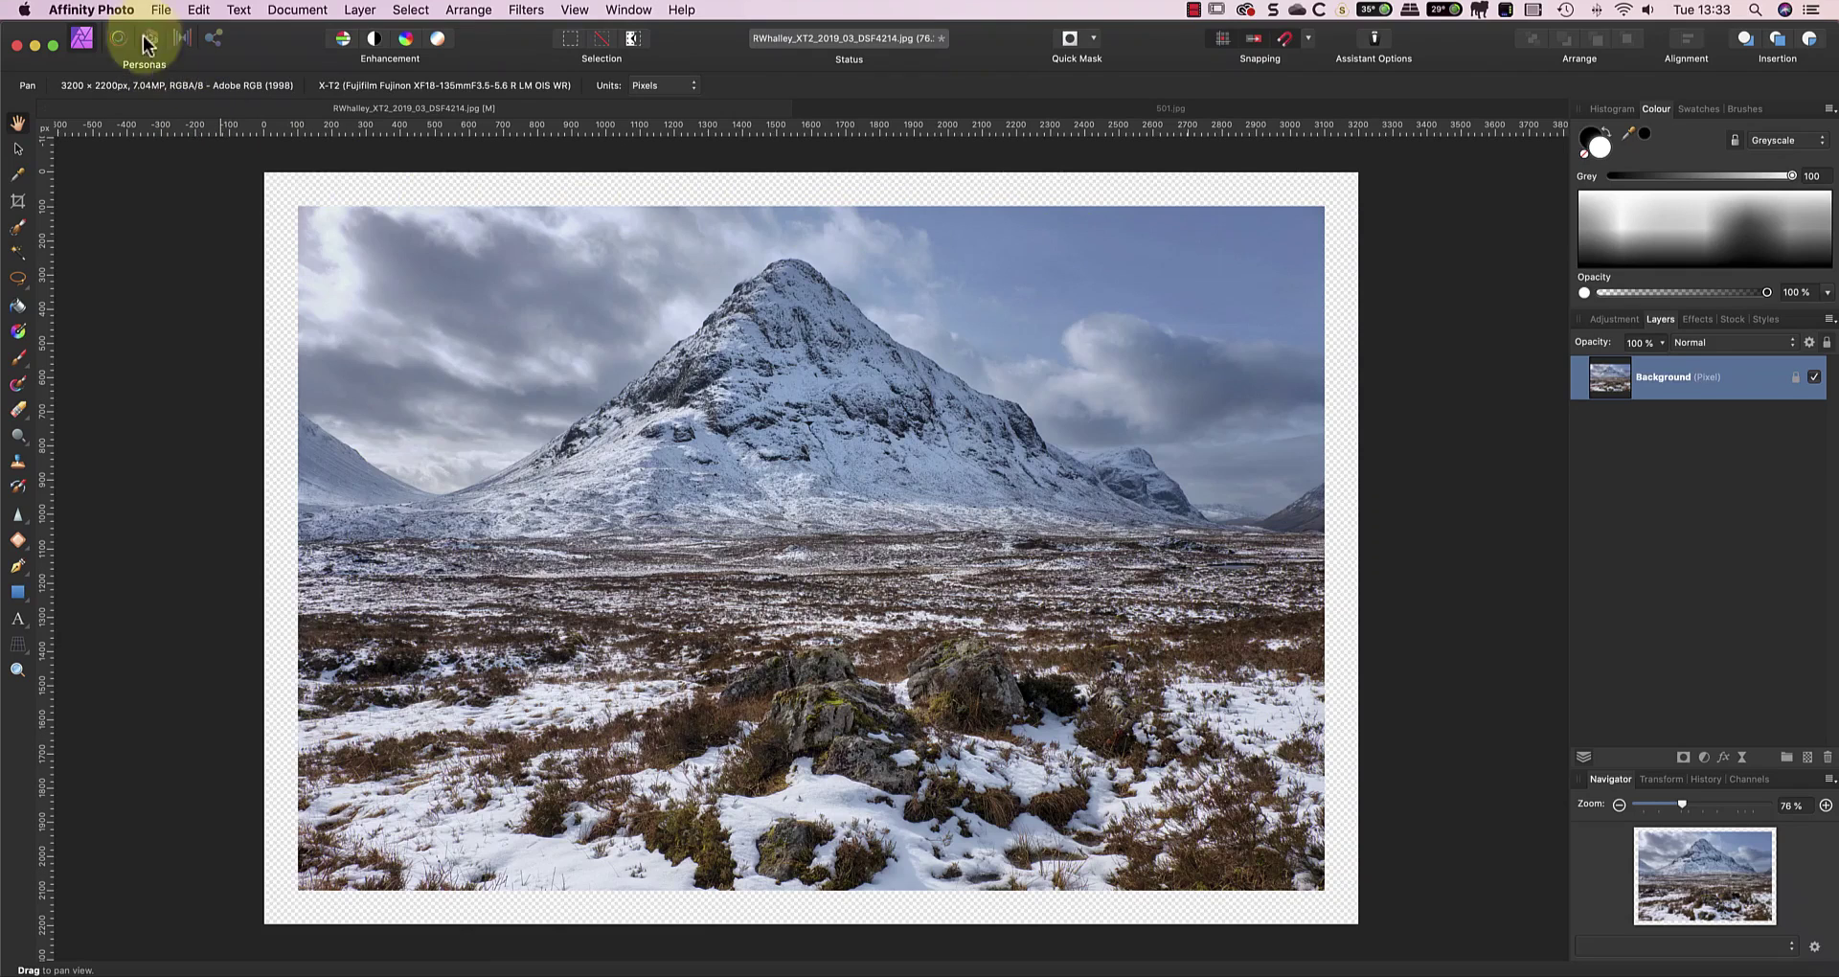
left_click(159, 9)
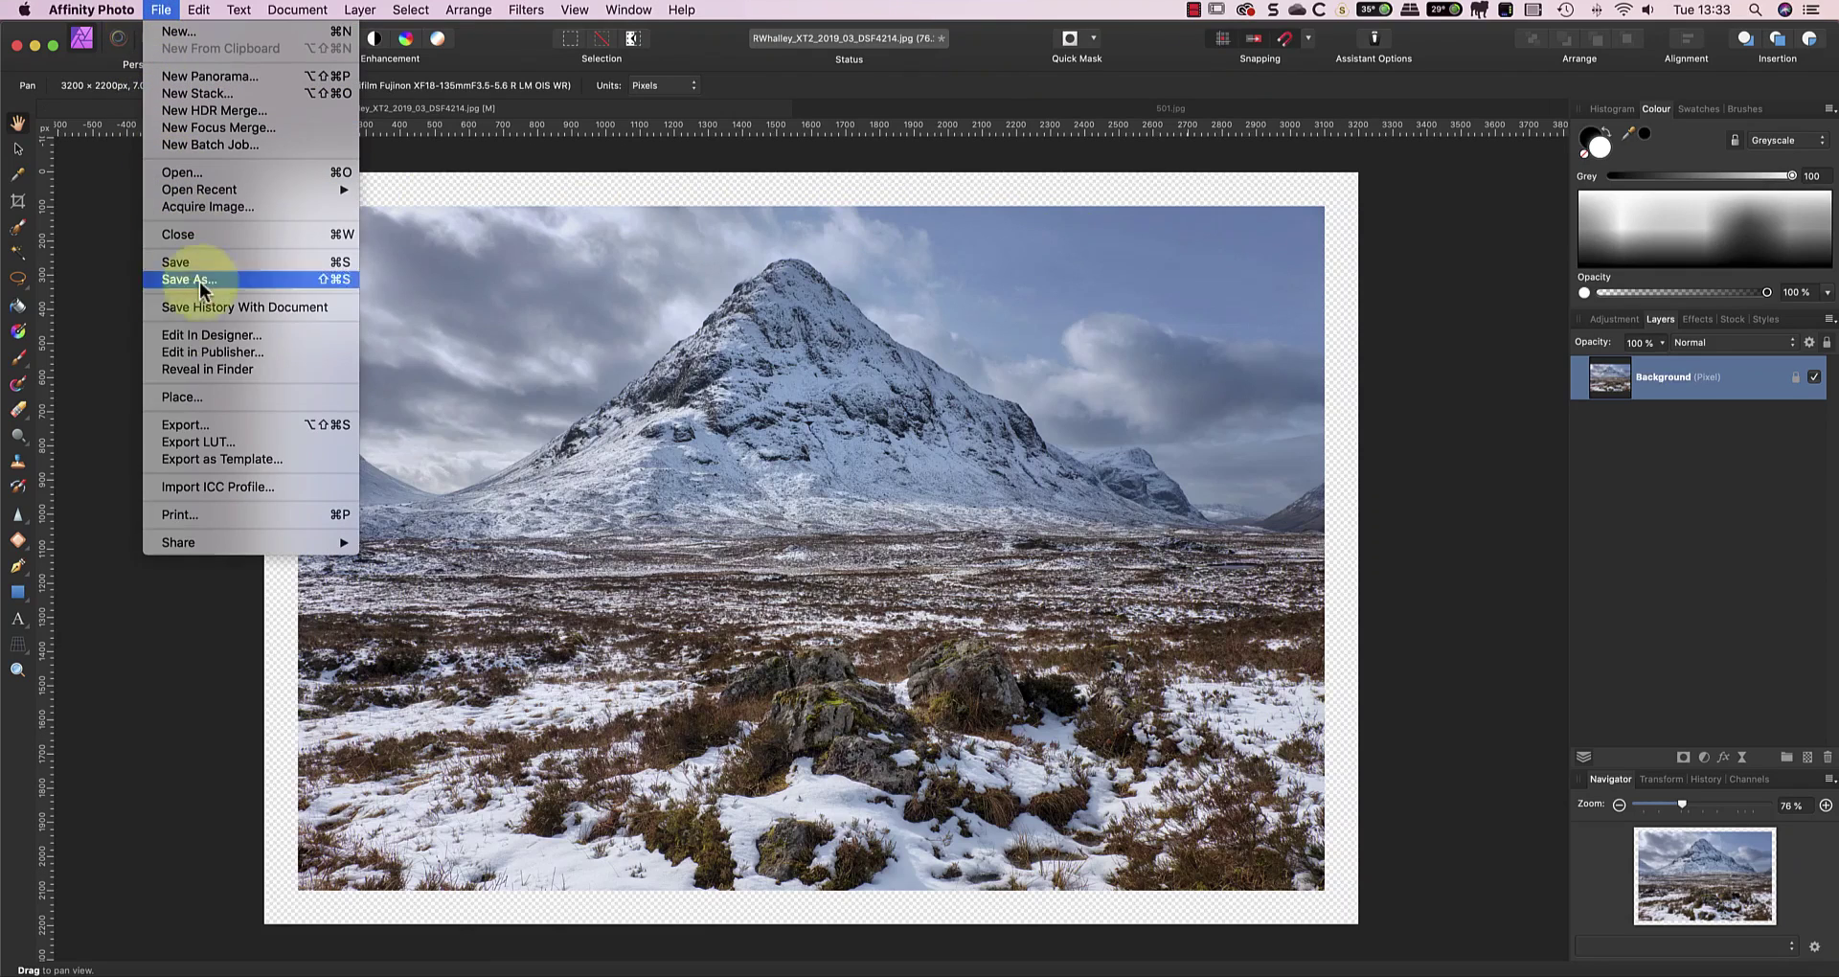
left_click(205, 425)
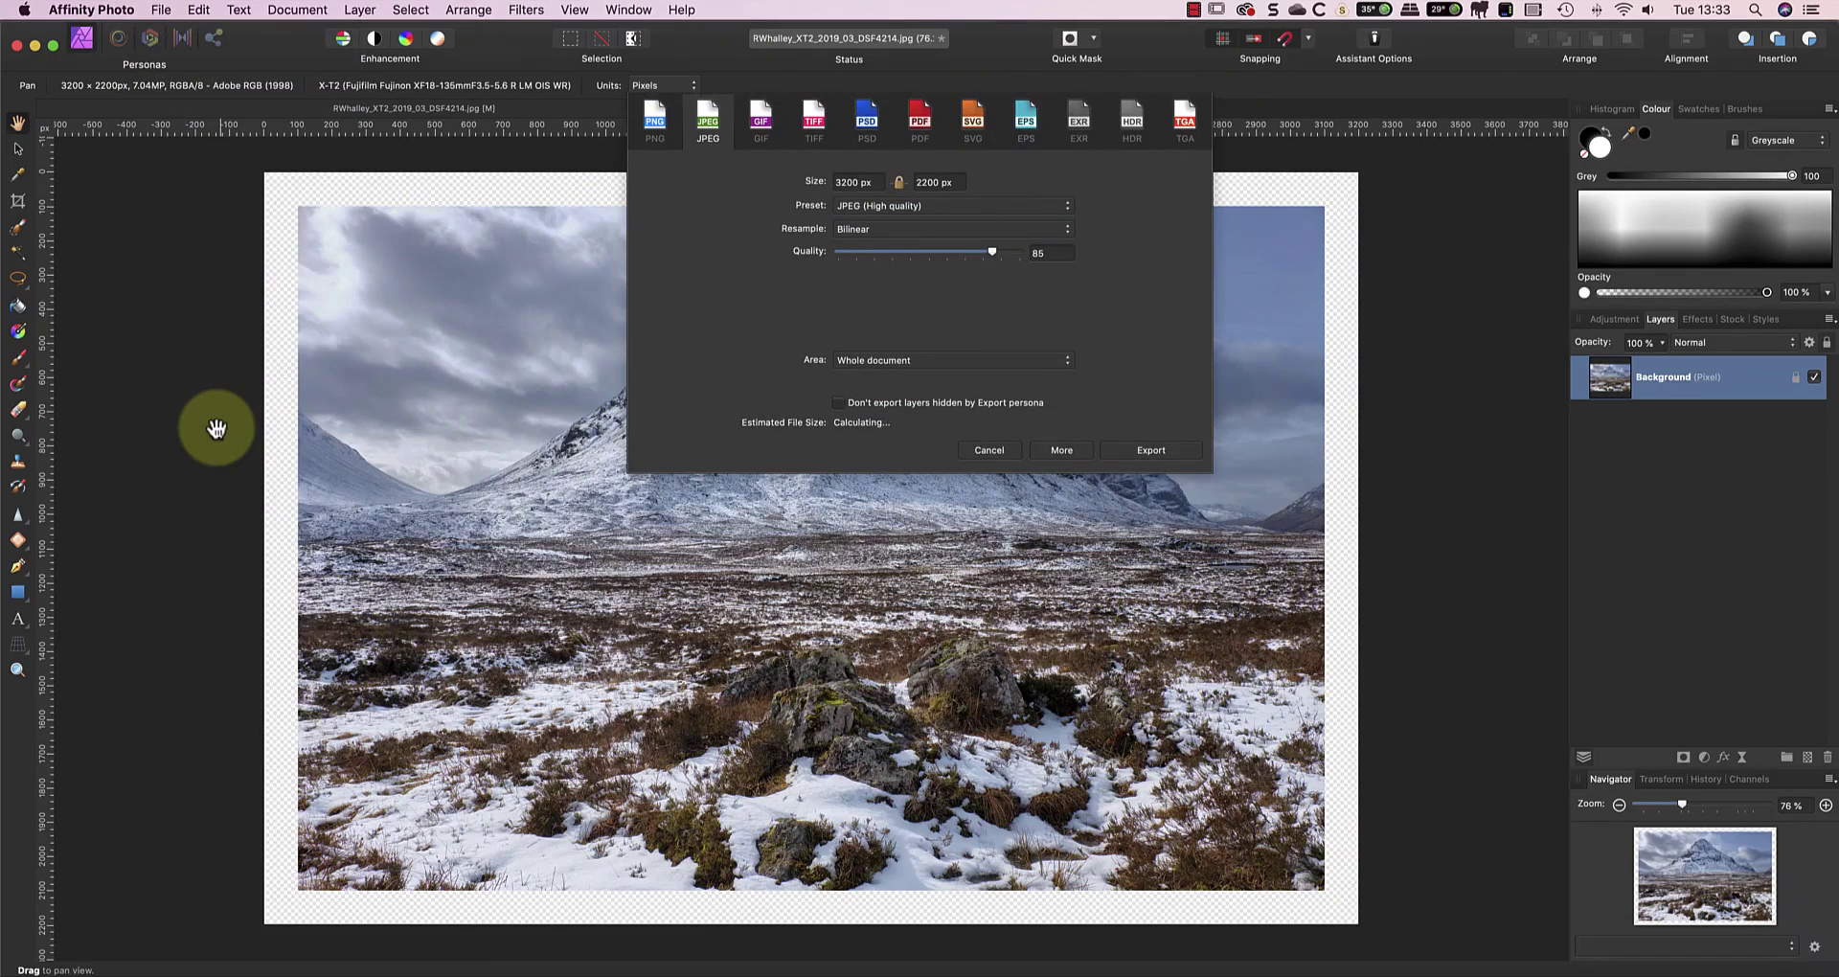
left_click(641, 134)
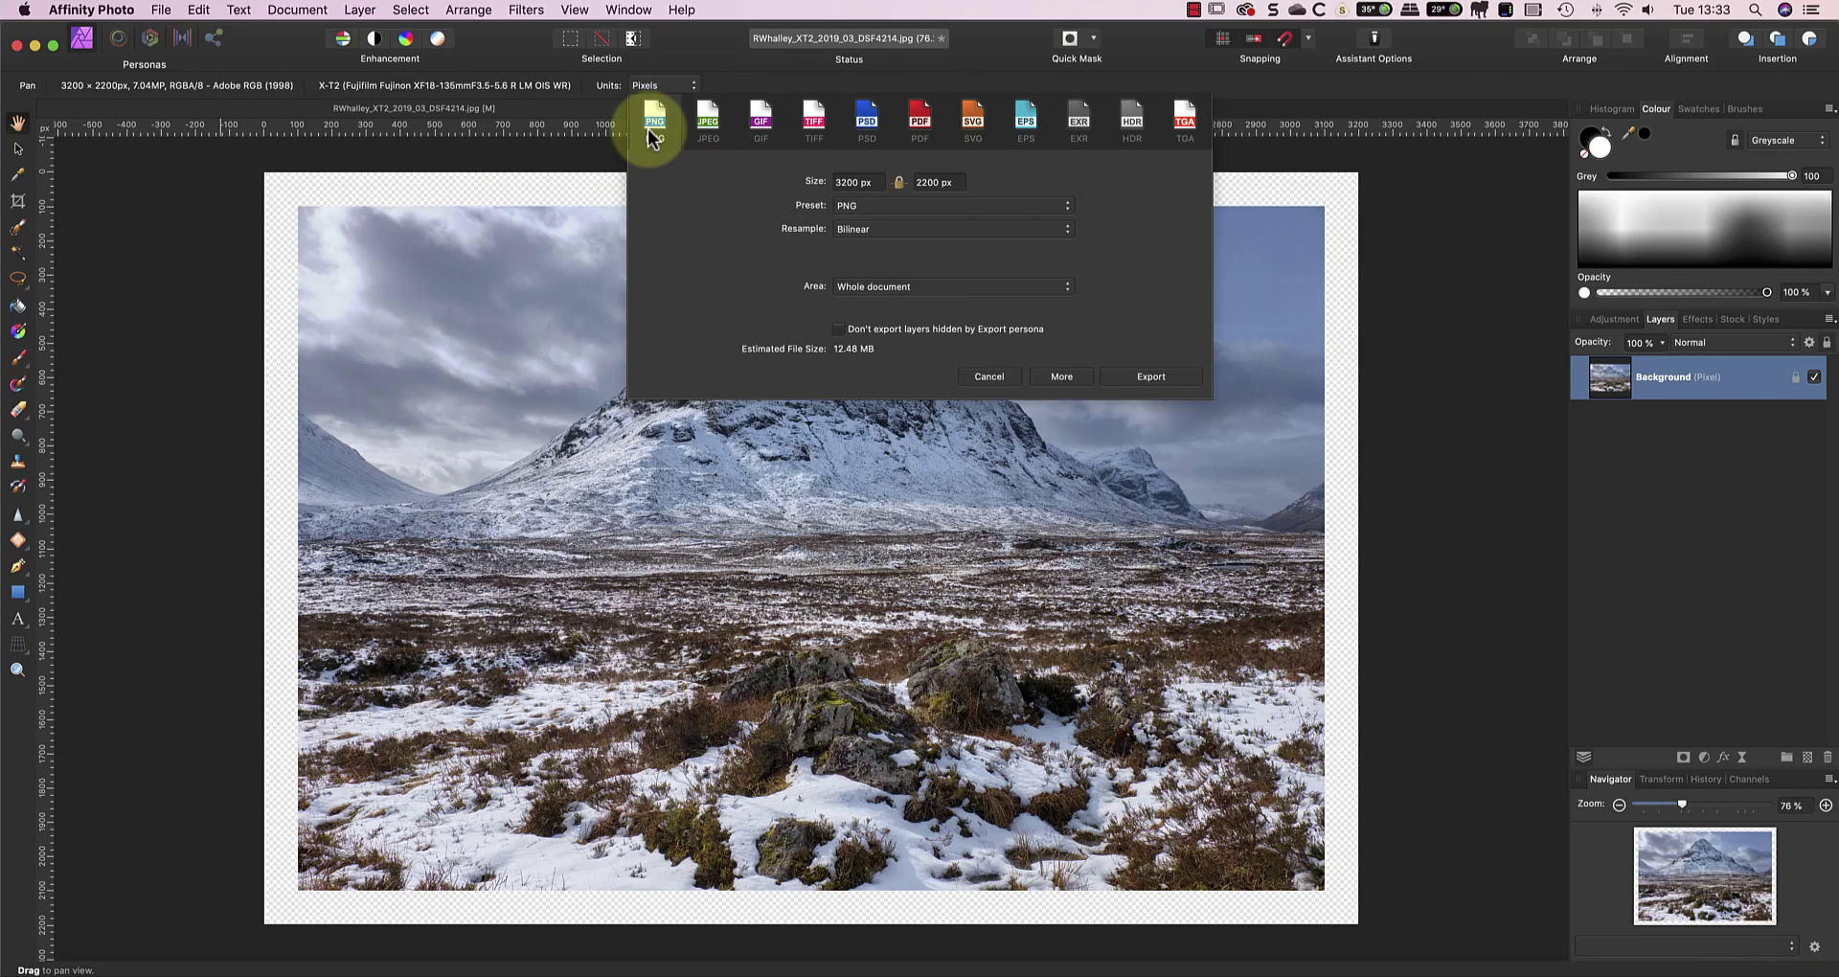
left_click(717, 125)
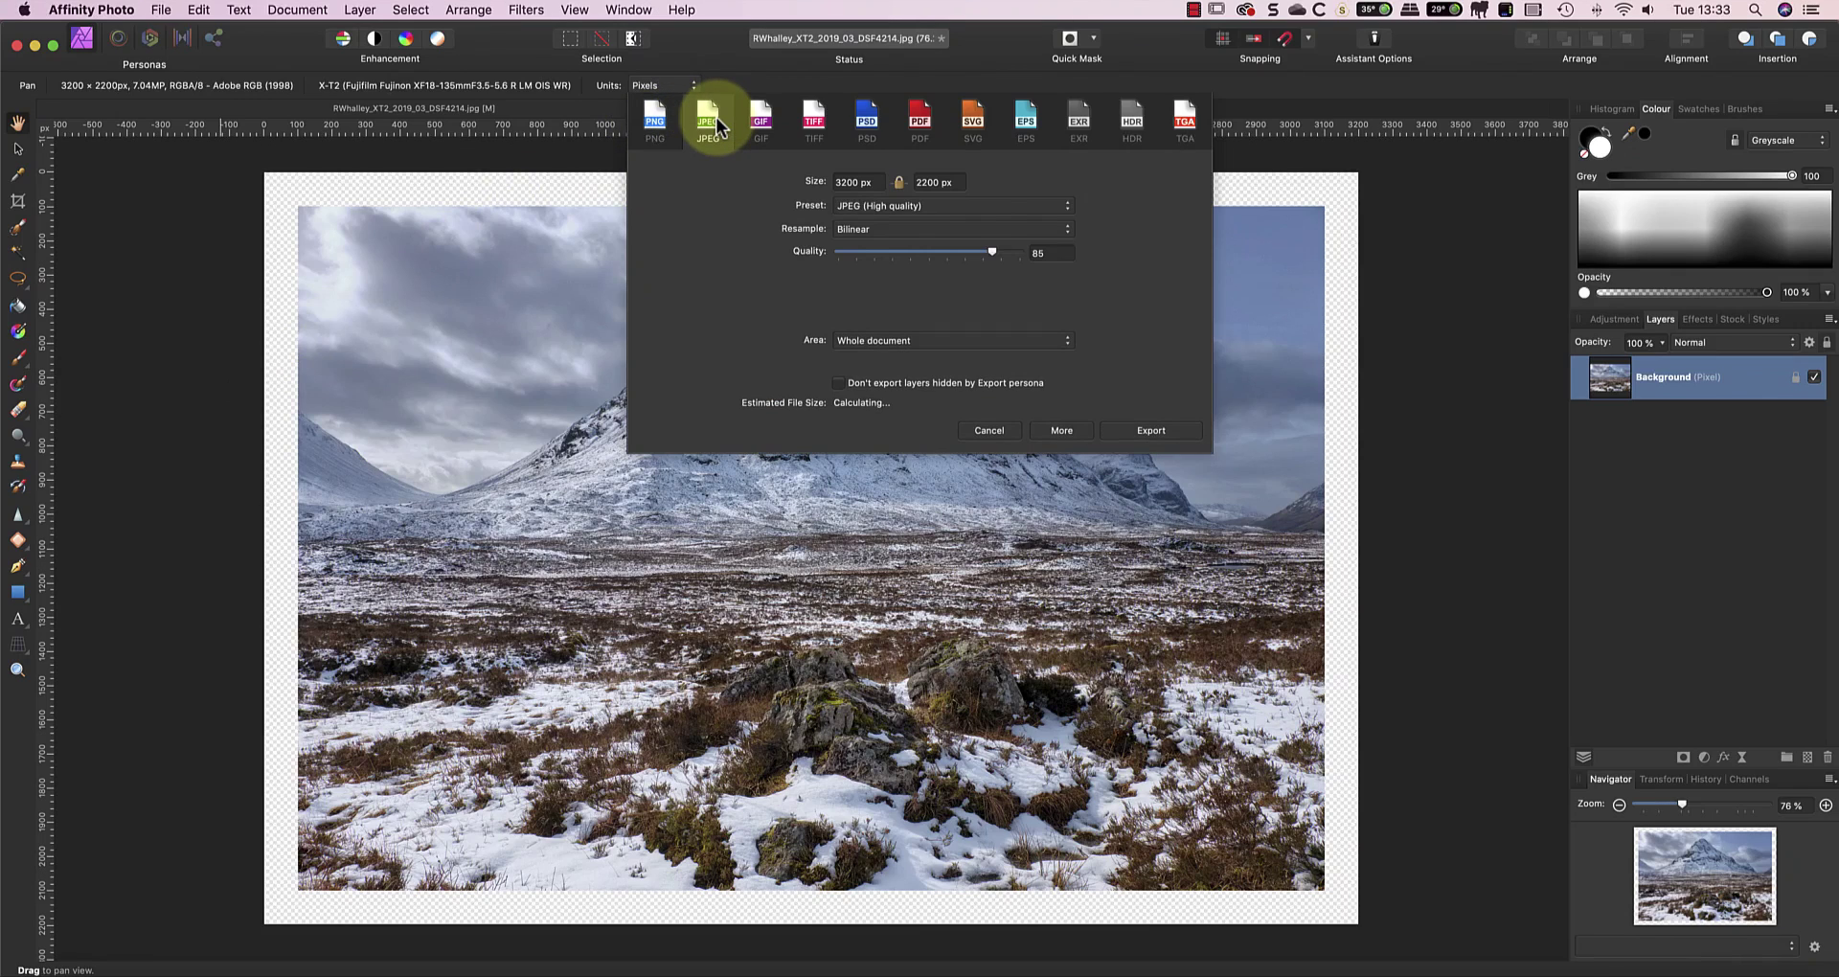
left_click(989, 430)
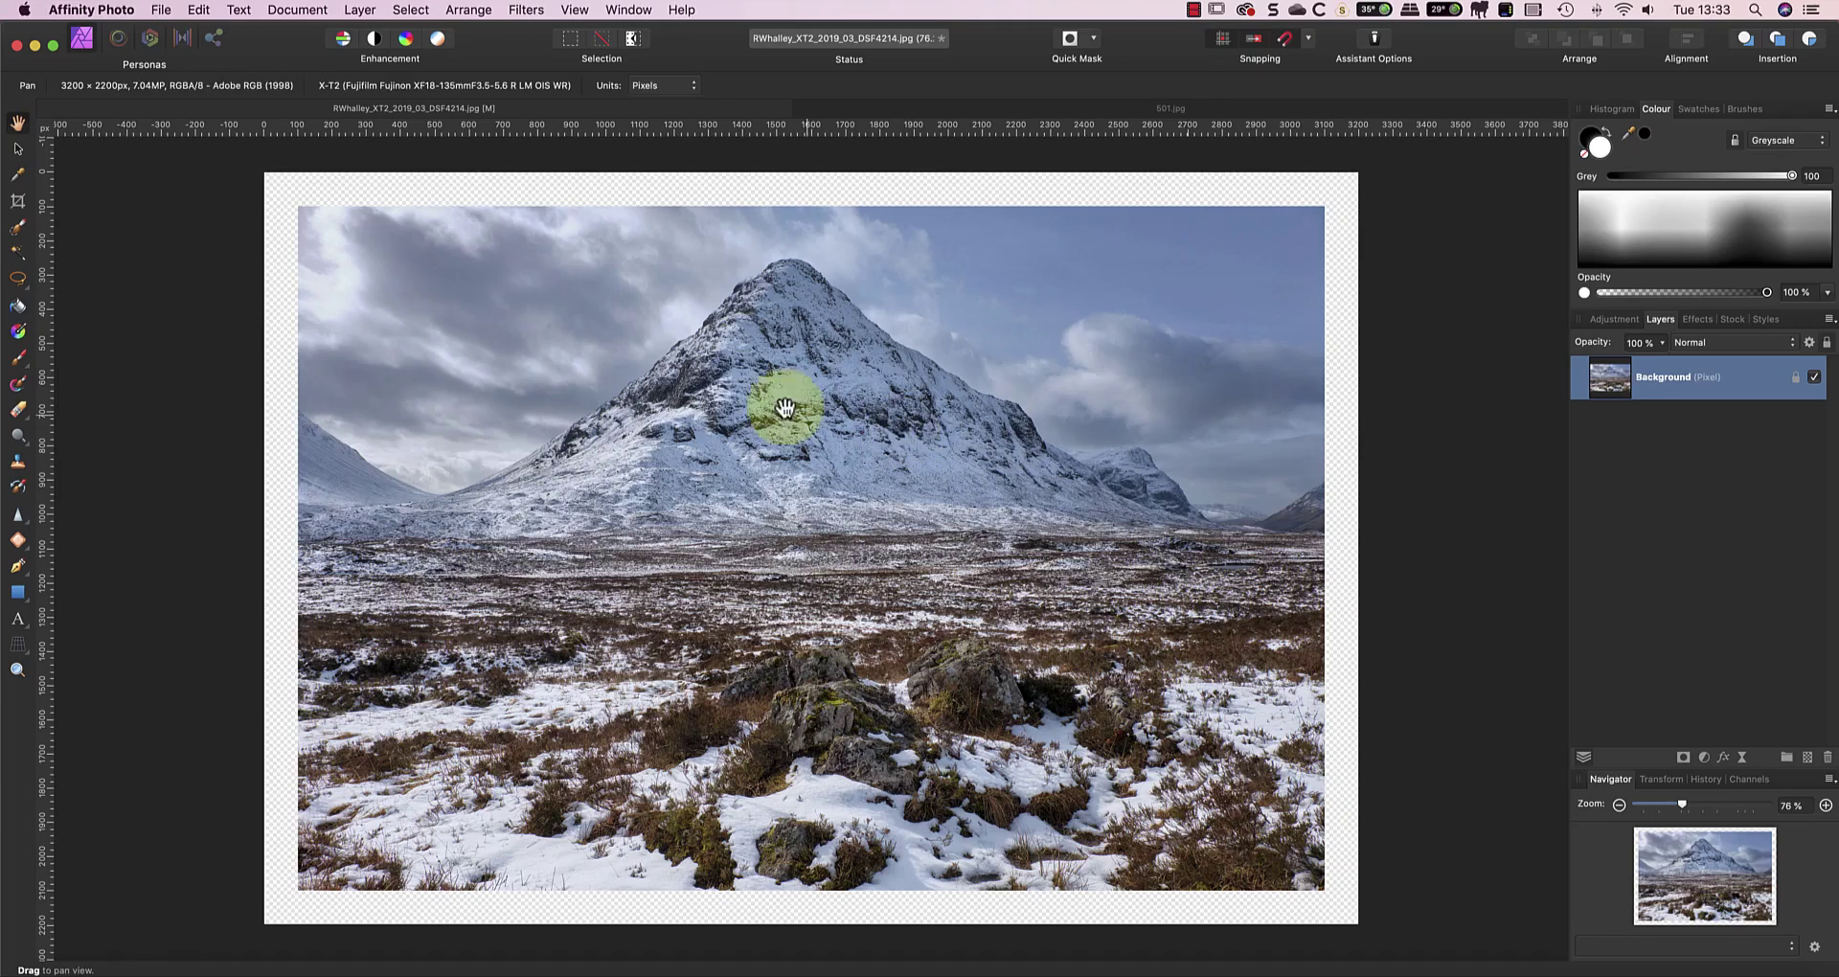
Step: Turn off Transparent Background in the Document menu so the border shows white
left_click(308, 12)
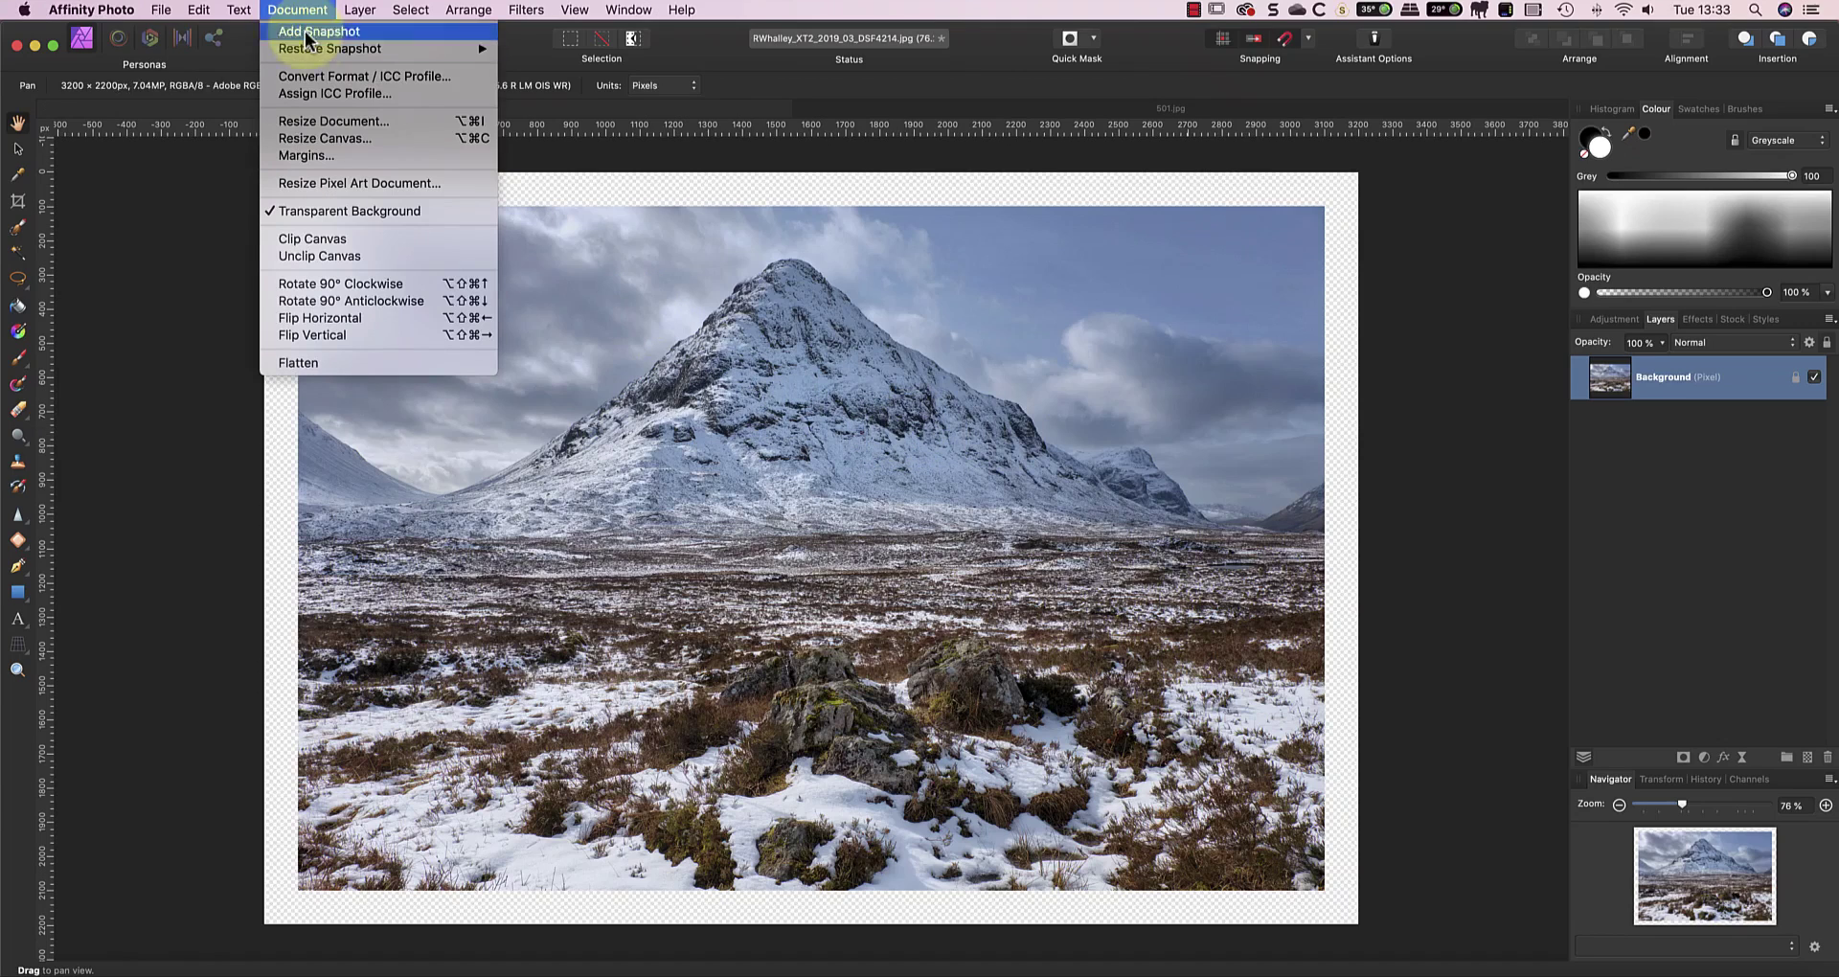
left_click(364, 212)
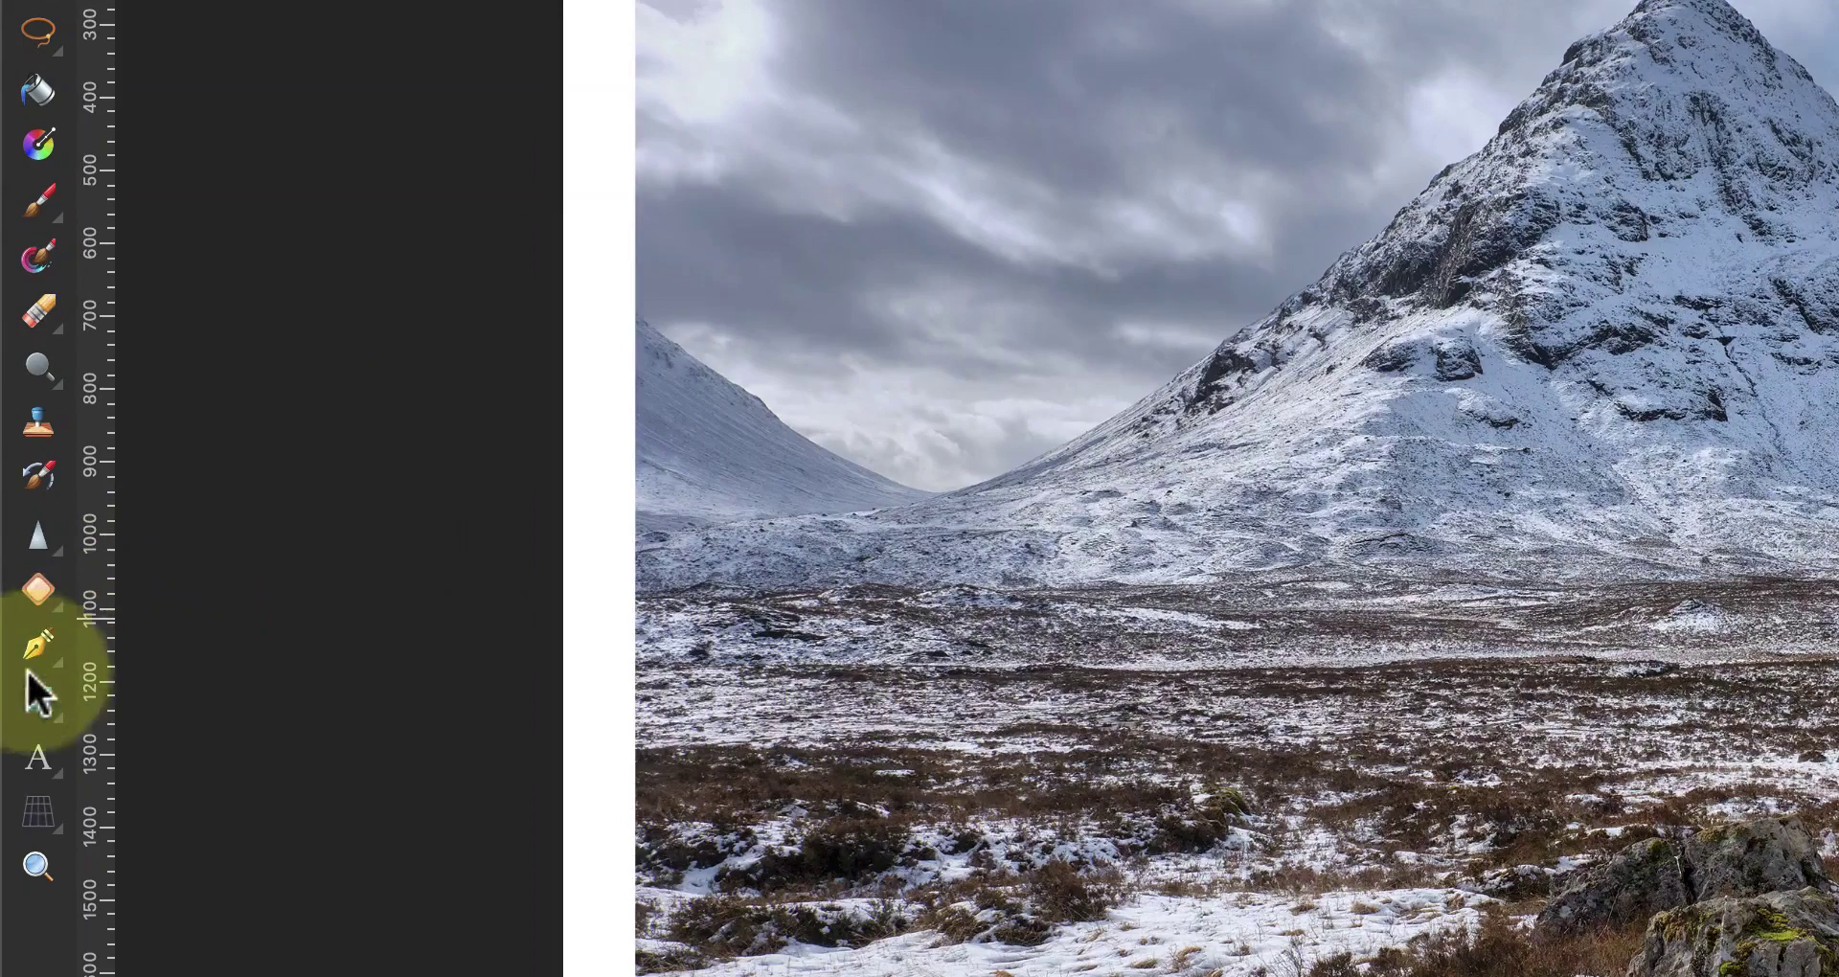
Step: Draw a white rectangle over the whole canvas and move its layer below the Background photo layer
left_click(34, 699)
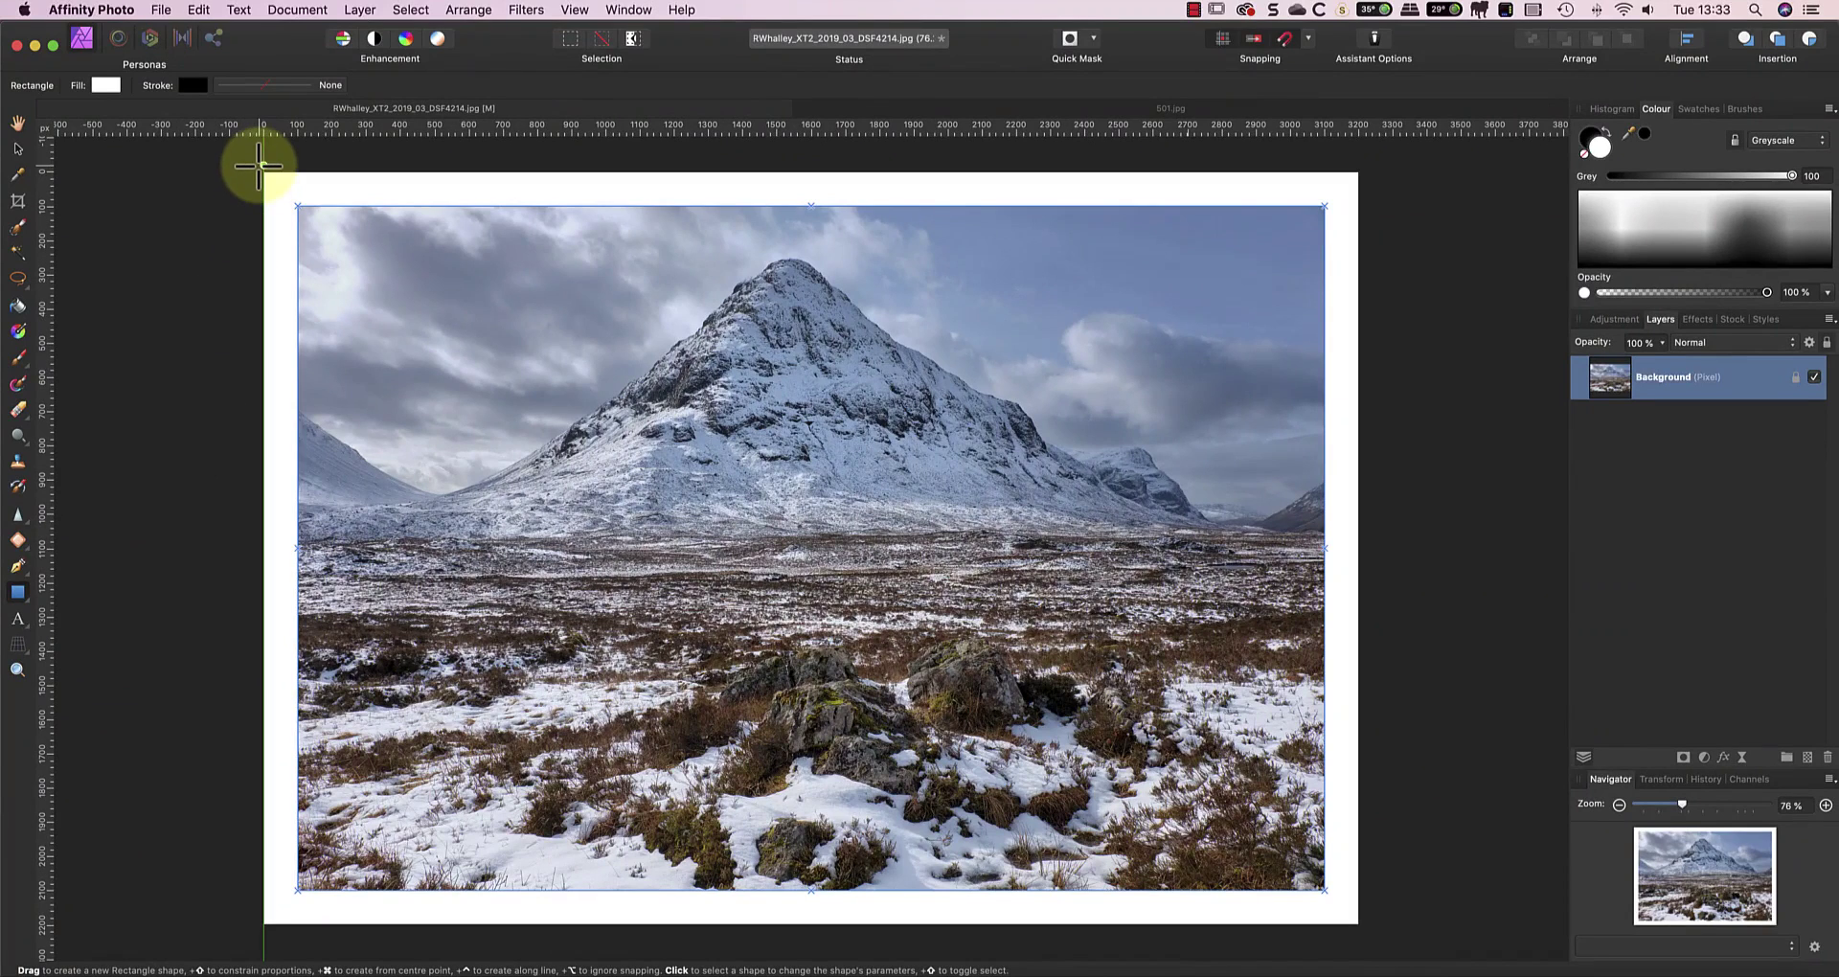
left_click_drag(262, 171, 1359, 932)
scroll(1359, 879, "down", 2)
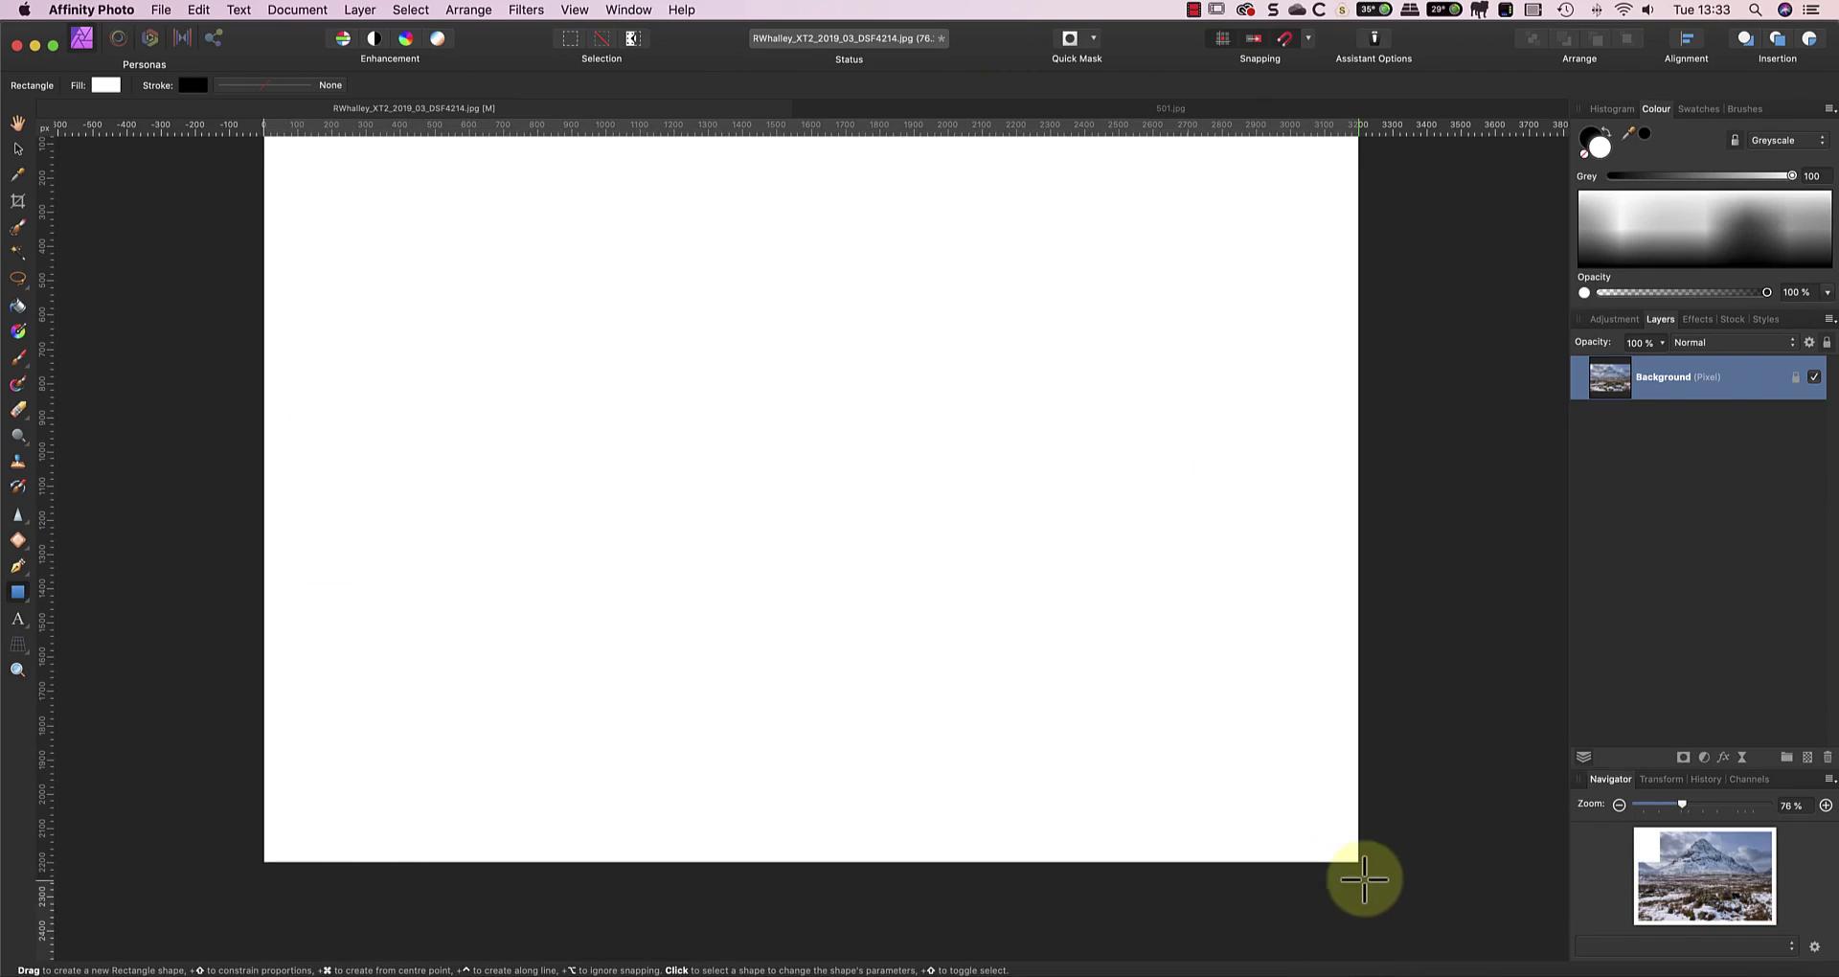
left_click_drag(1359, 864, 1357, 860)
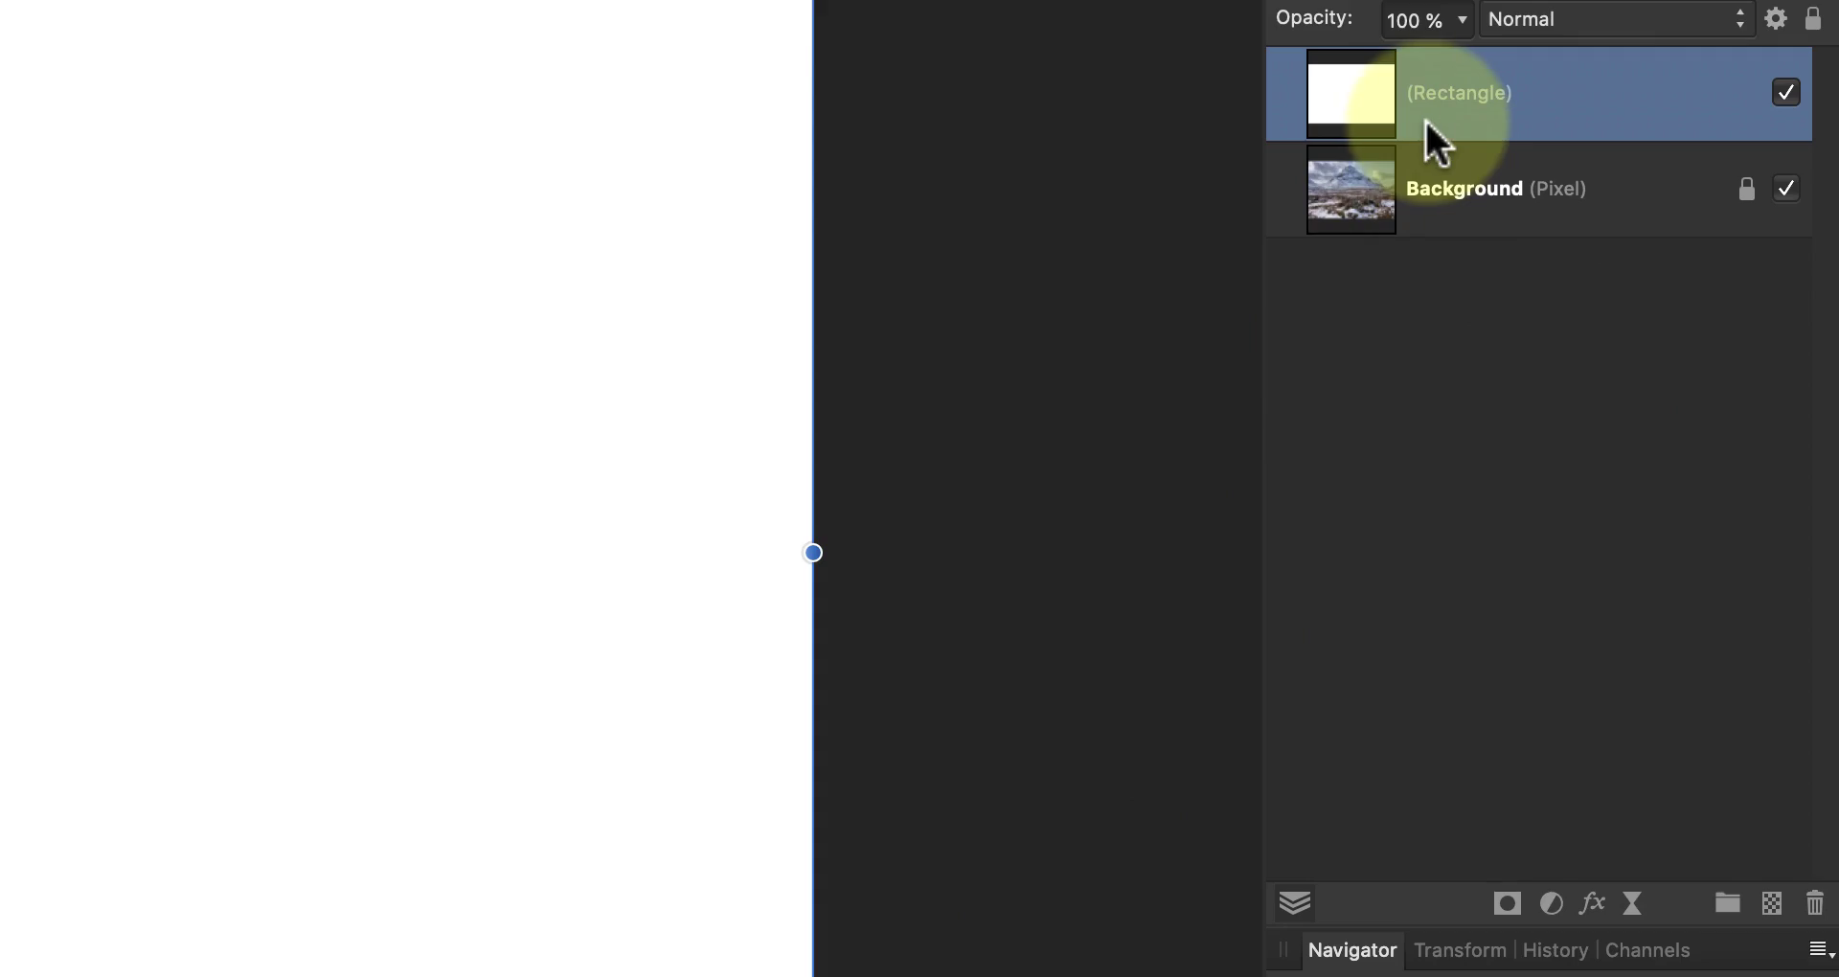
left_click_drag(1425, 121, 1436, 273)
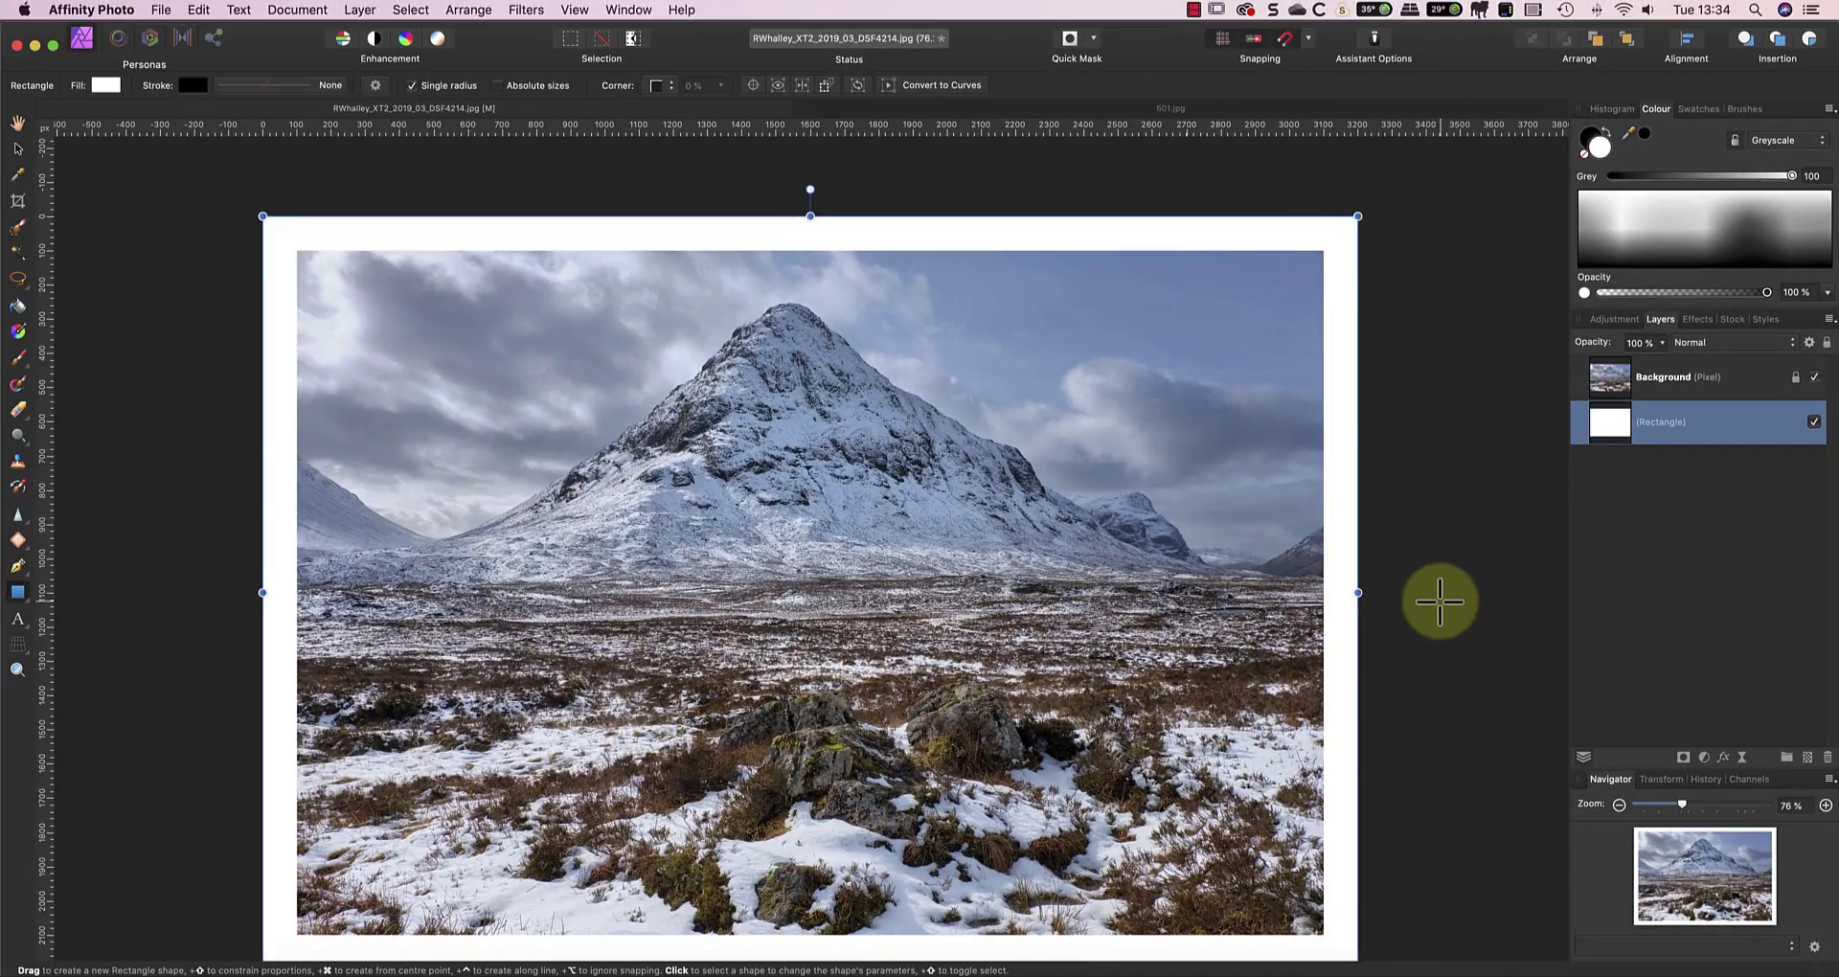
scroll(1439, 602, "down", 3)
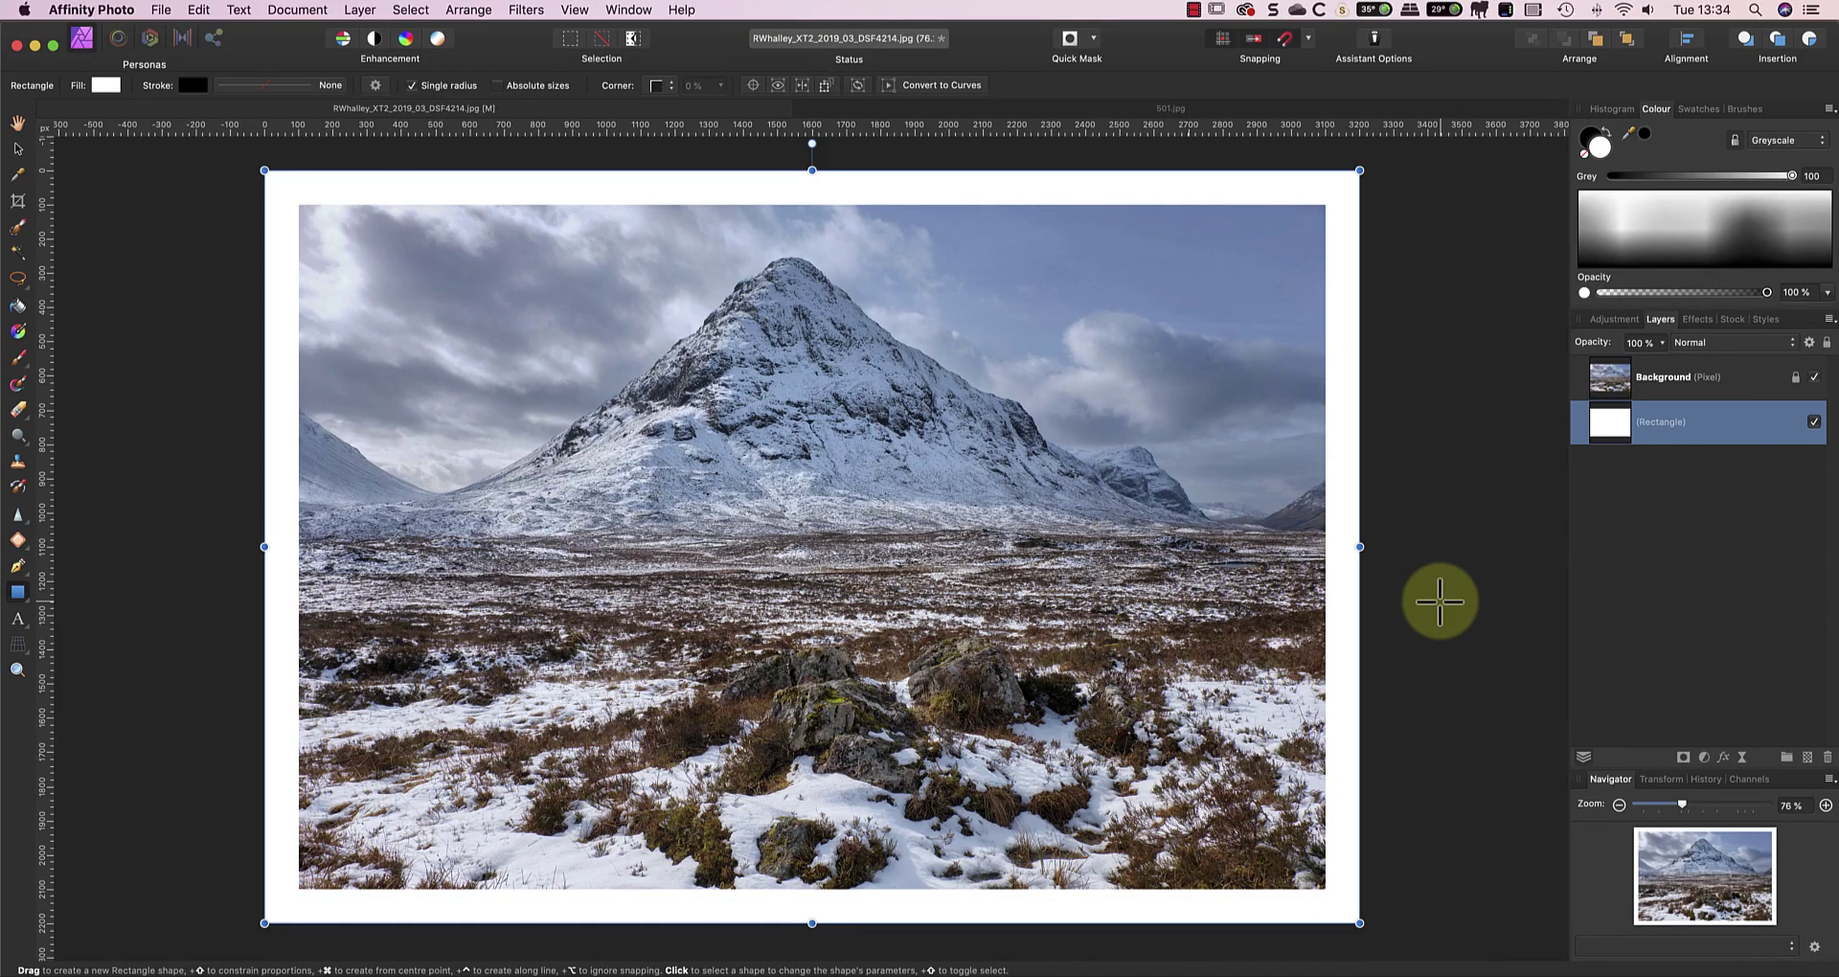
Step: Fill the border rectangle blue from the HSL colour wheel, deselect, and switch to 501.jpg
scroll(1439, 601, "right", 2)
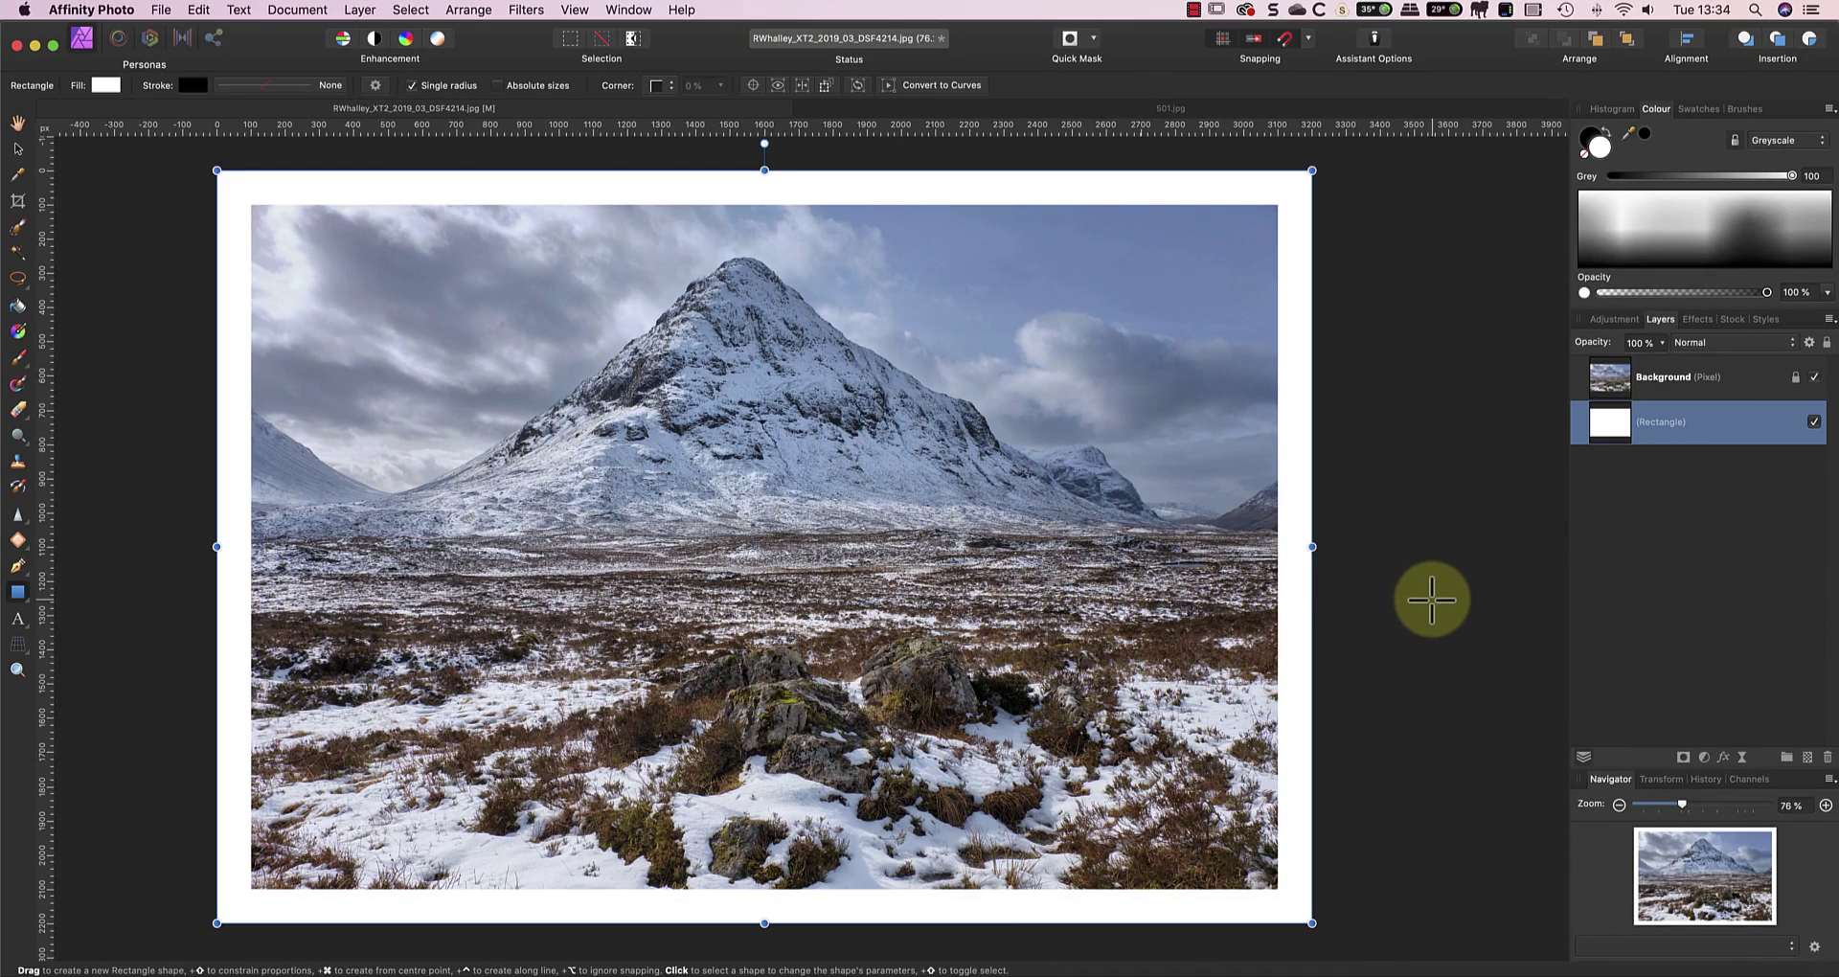
left_click(107, 84)
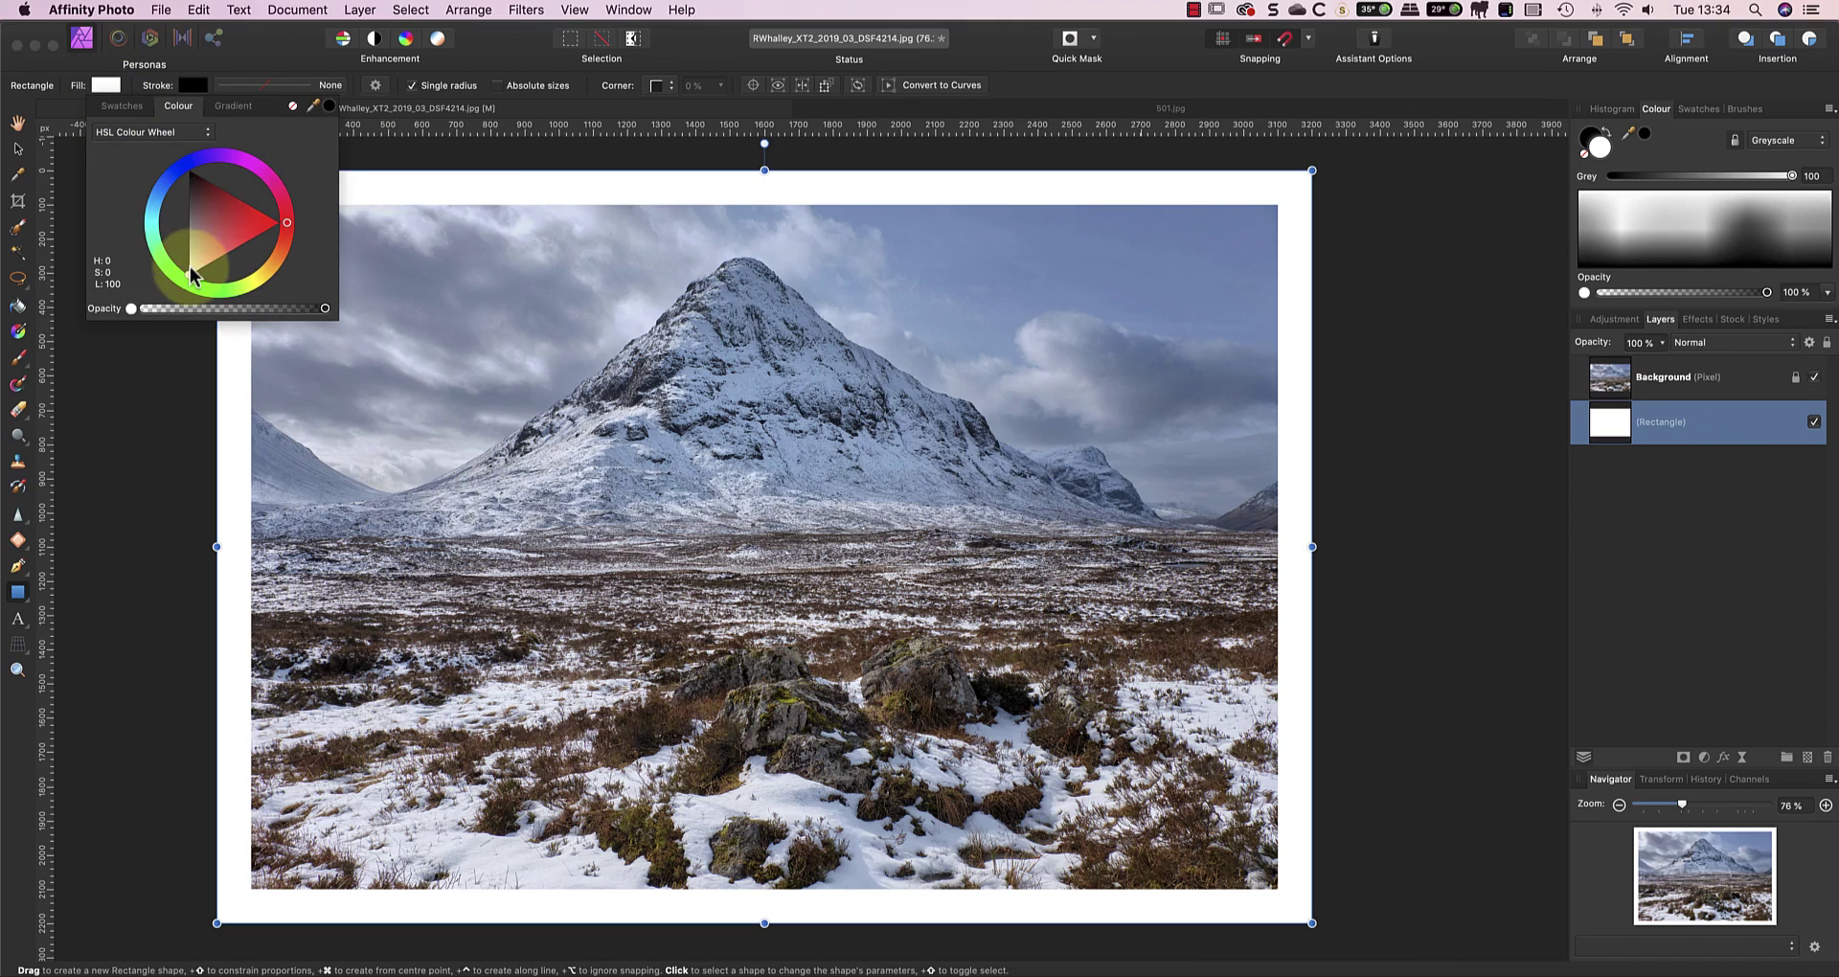
left_click_drag(191, 276, 165, 191)
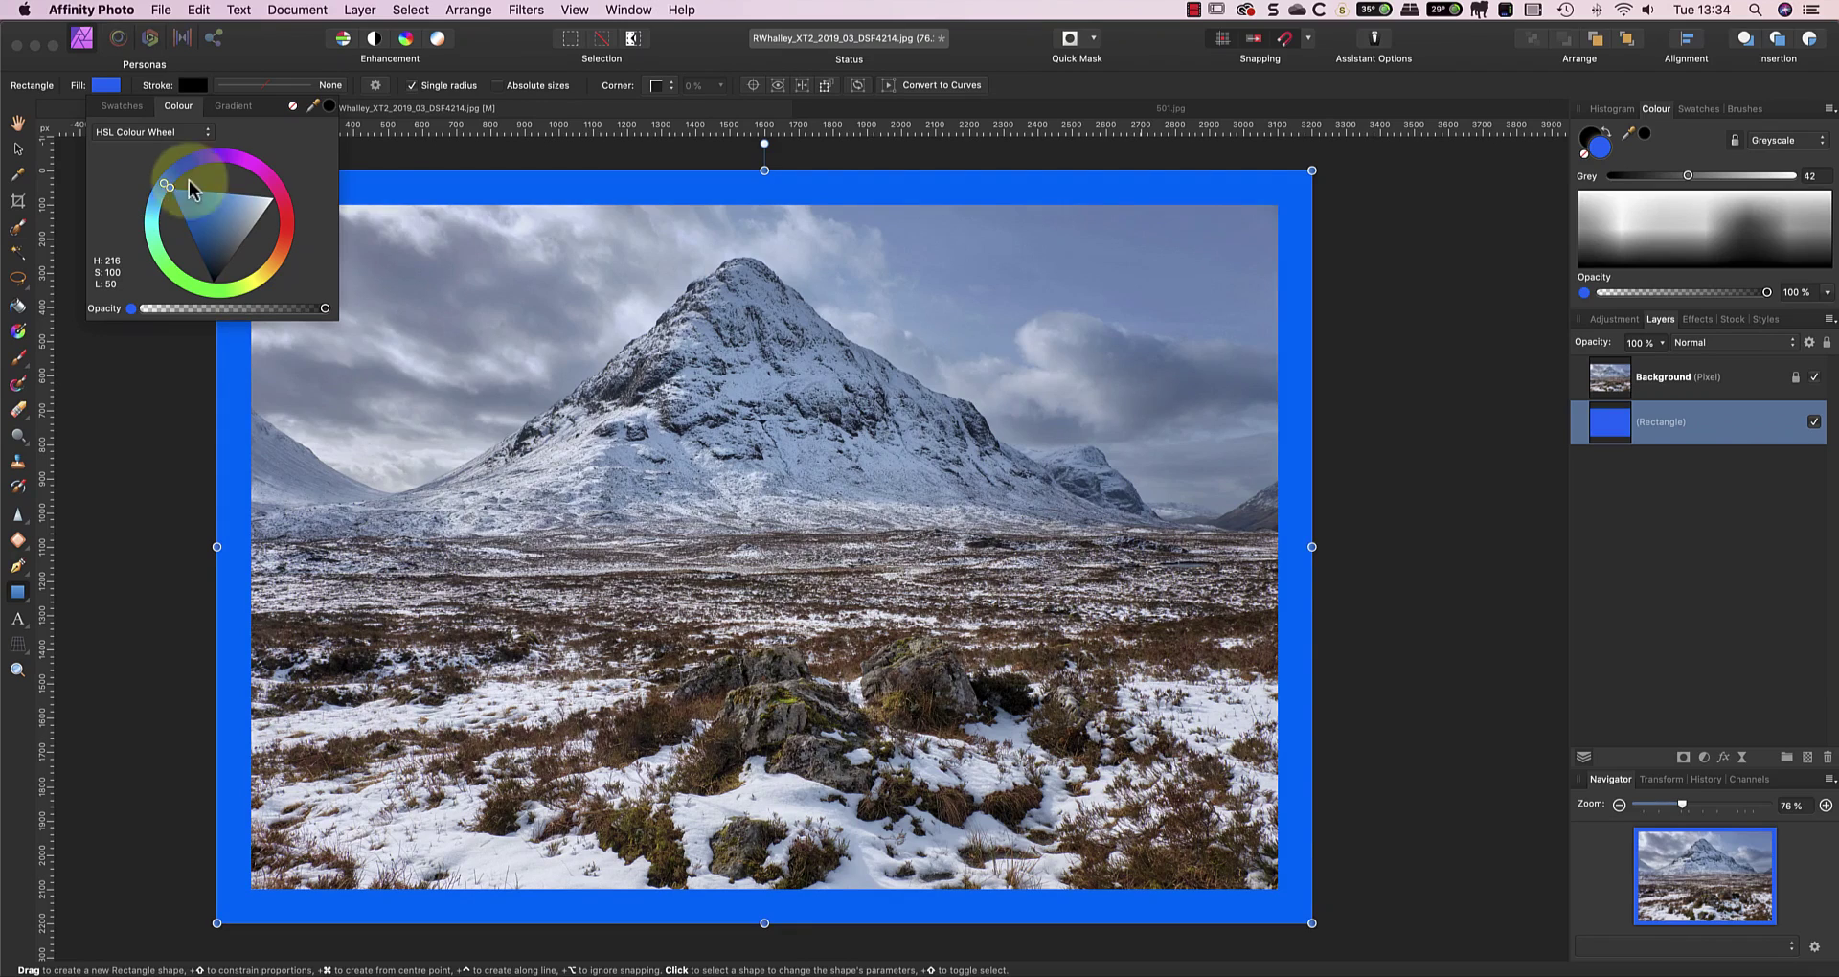
left_click(1399, 345)
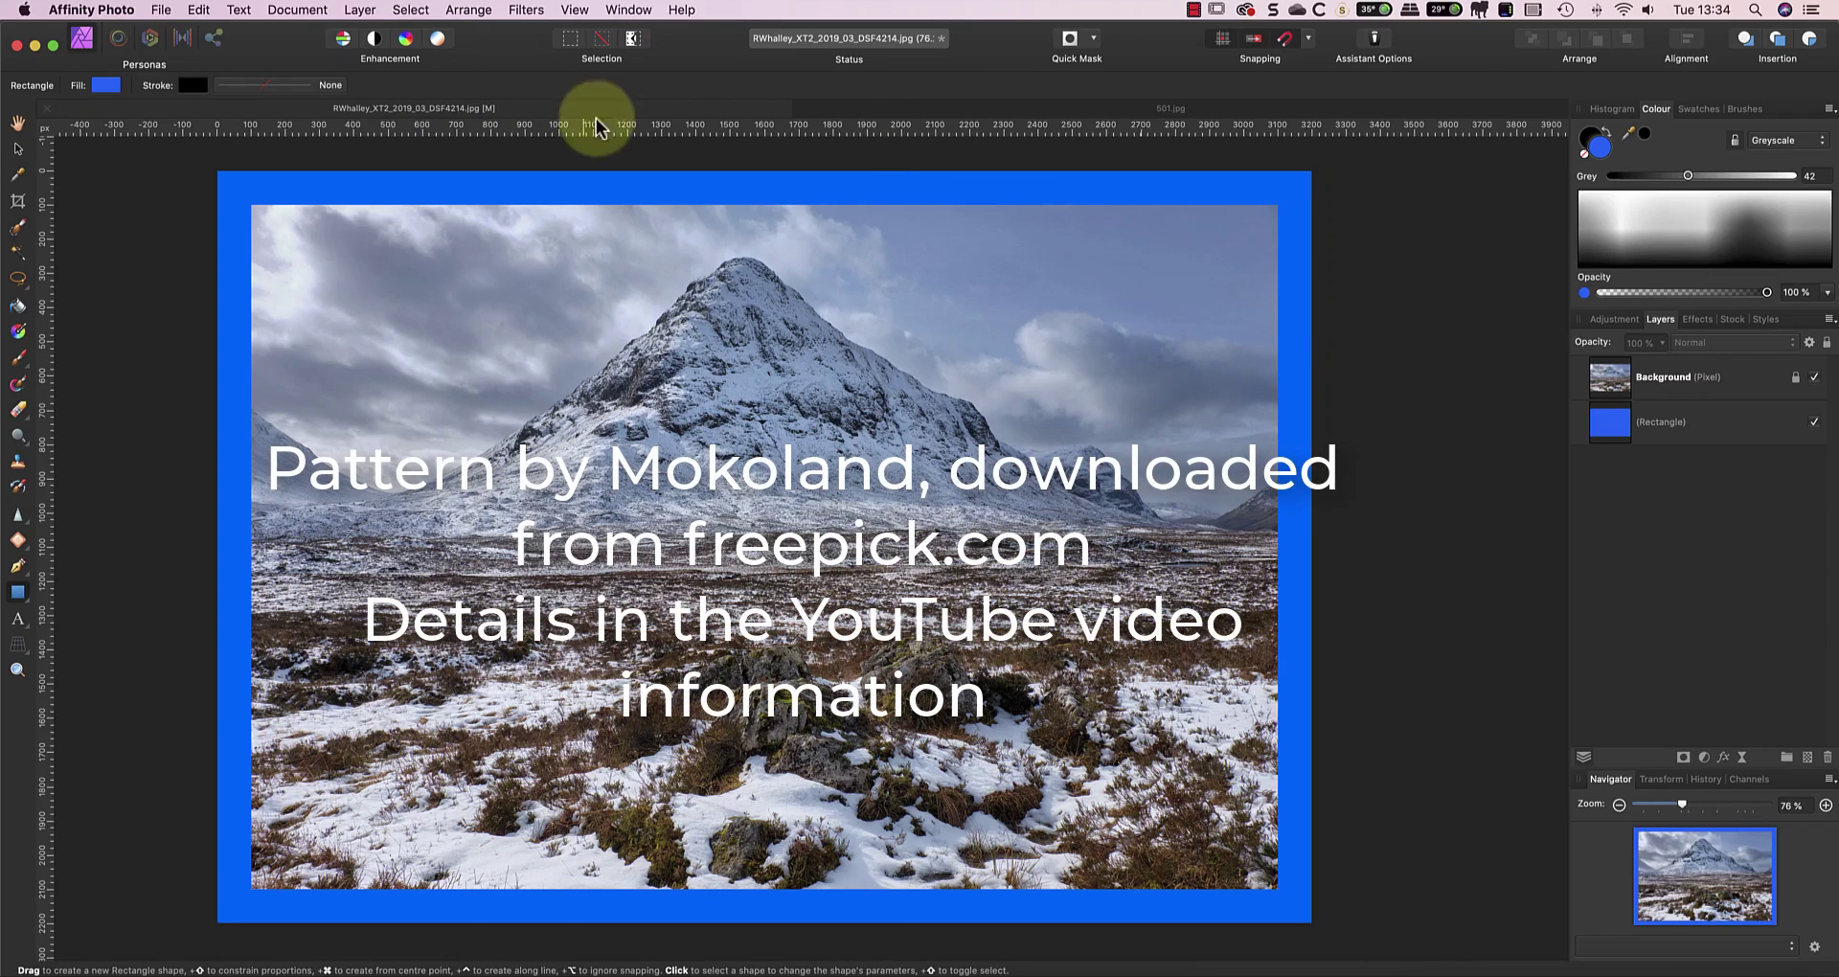
left_click(837, 107)
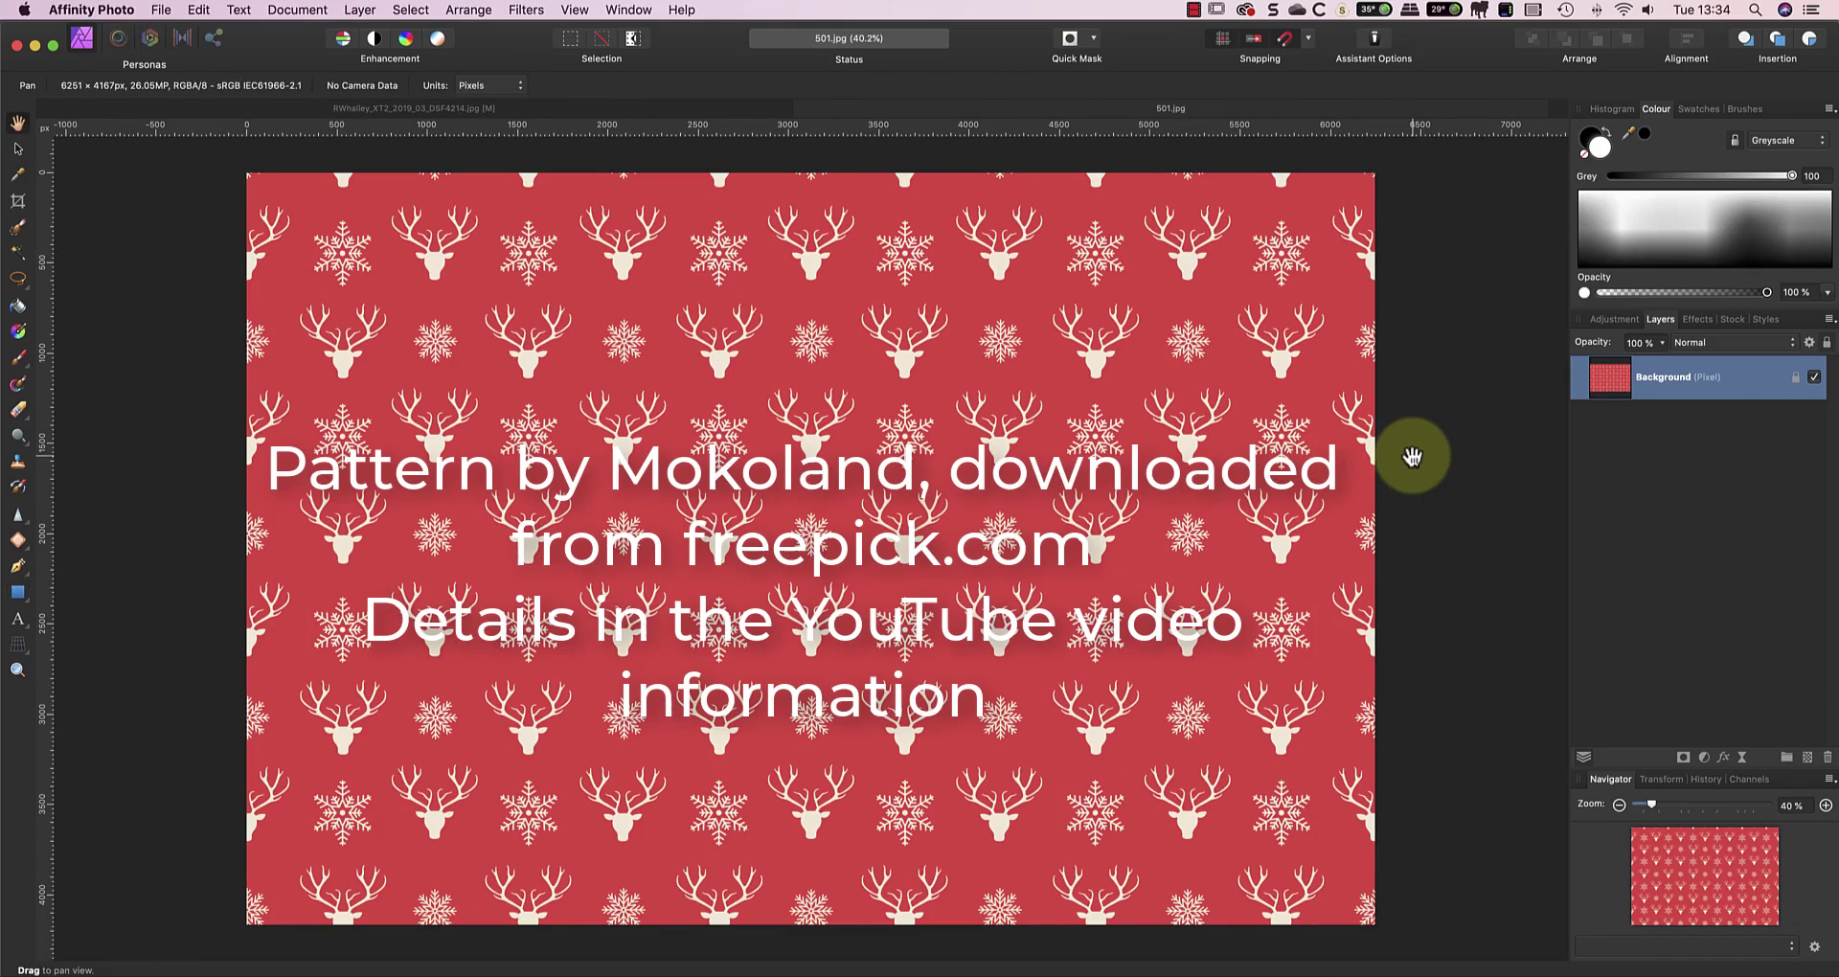
Step: Select all of the 501.jpg reindeer pattern and copy it
key("super+a")
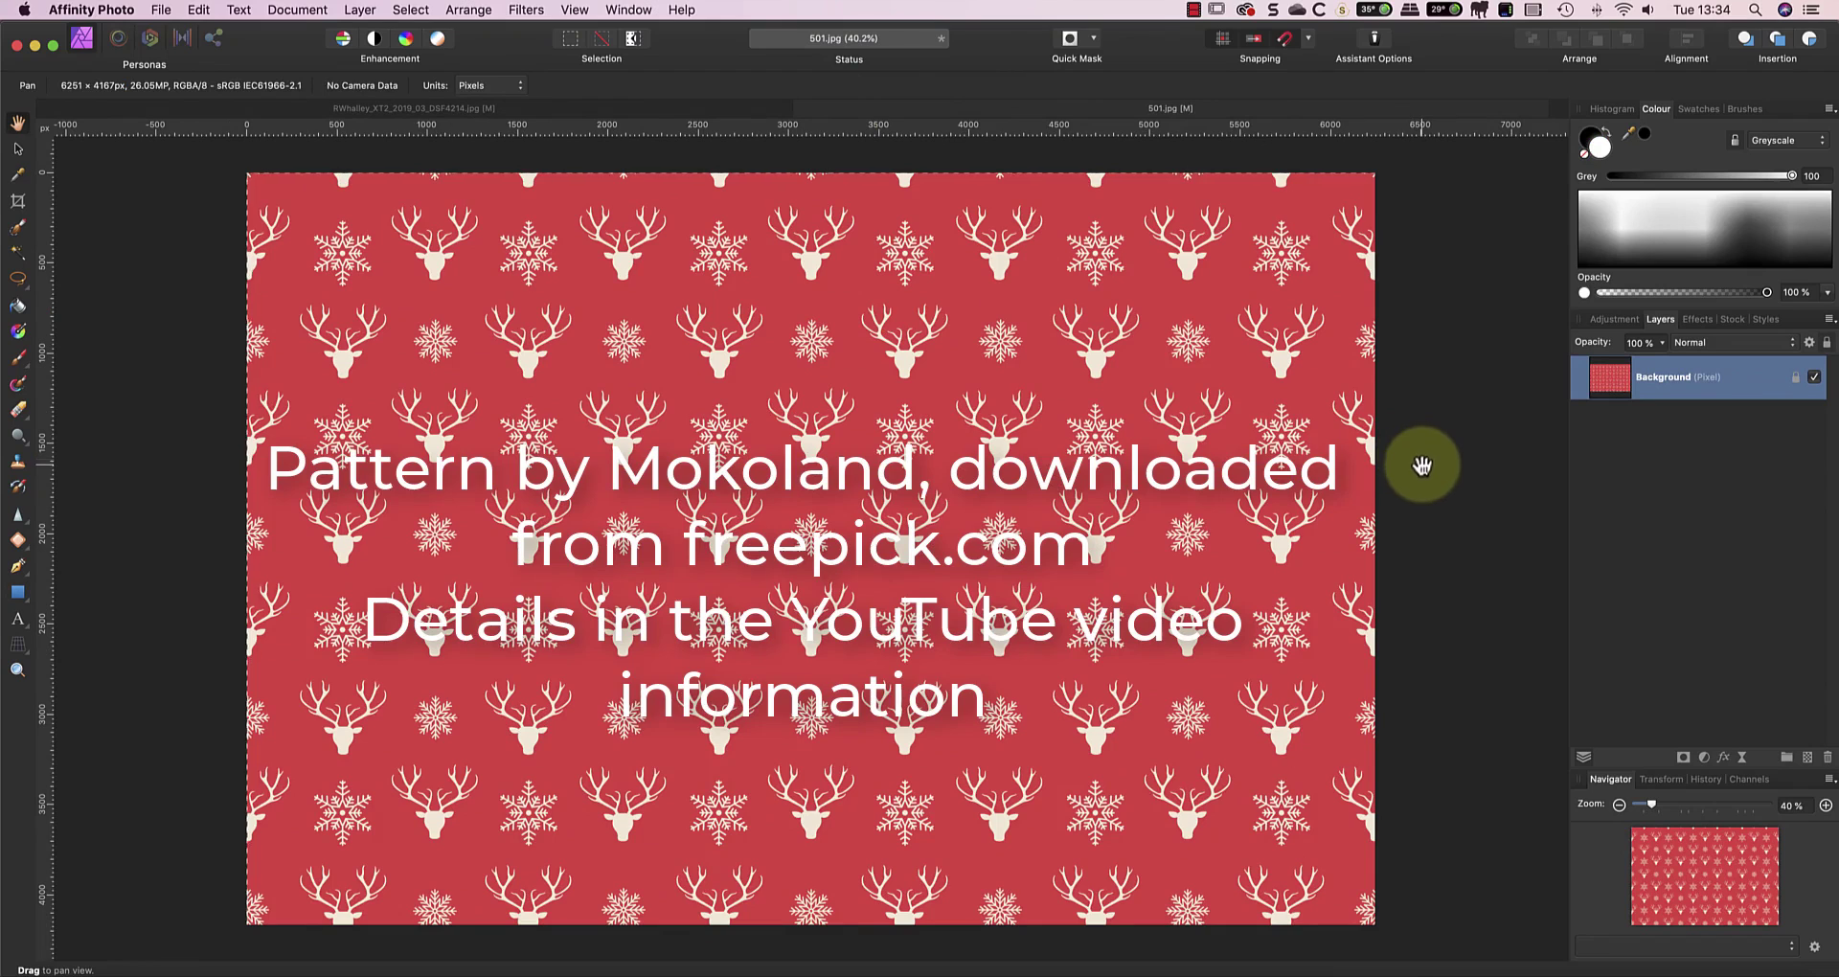
left_click(197, 11)
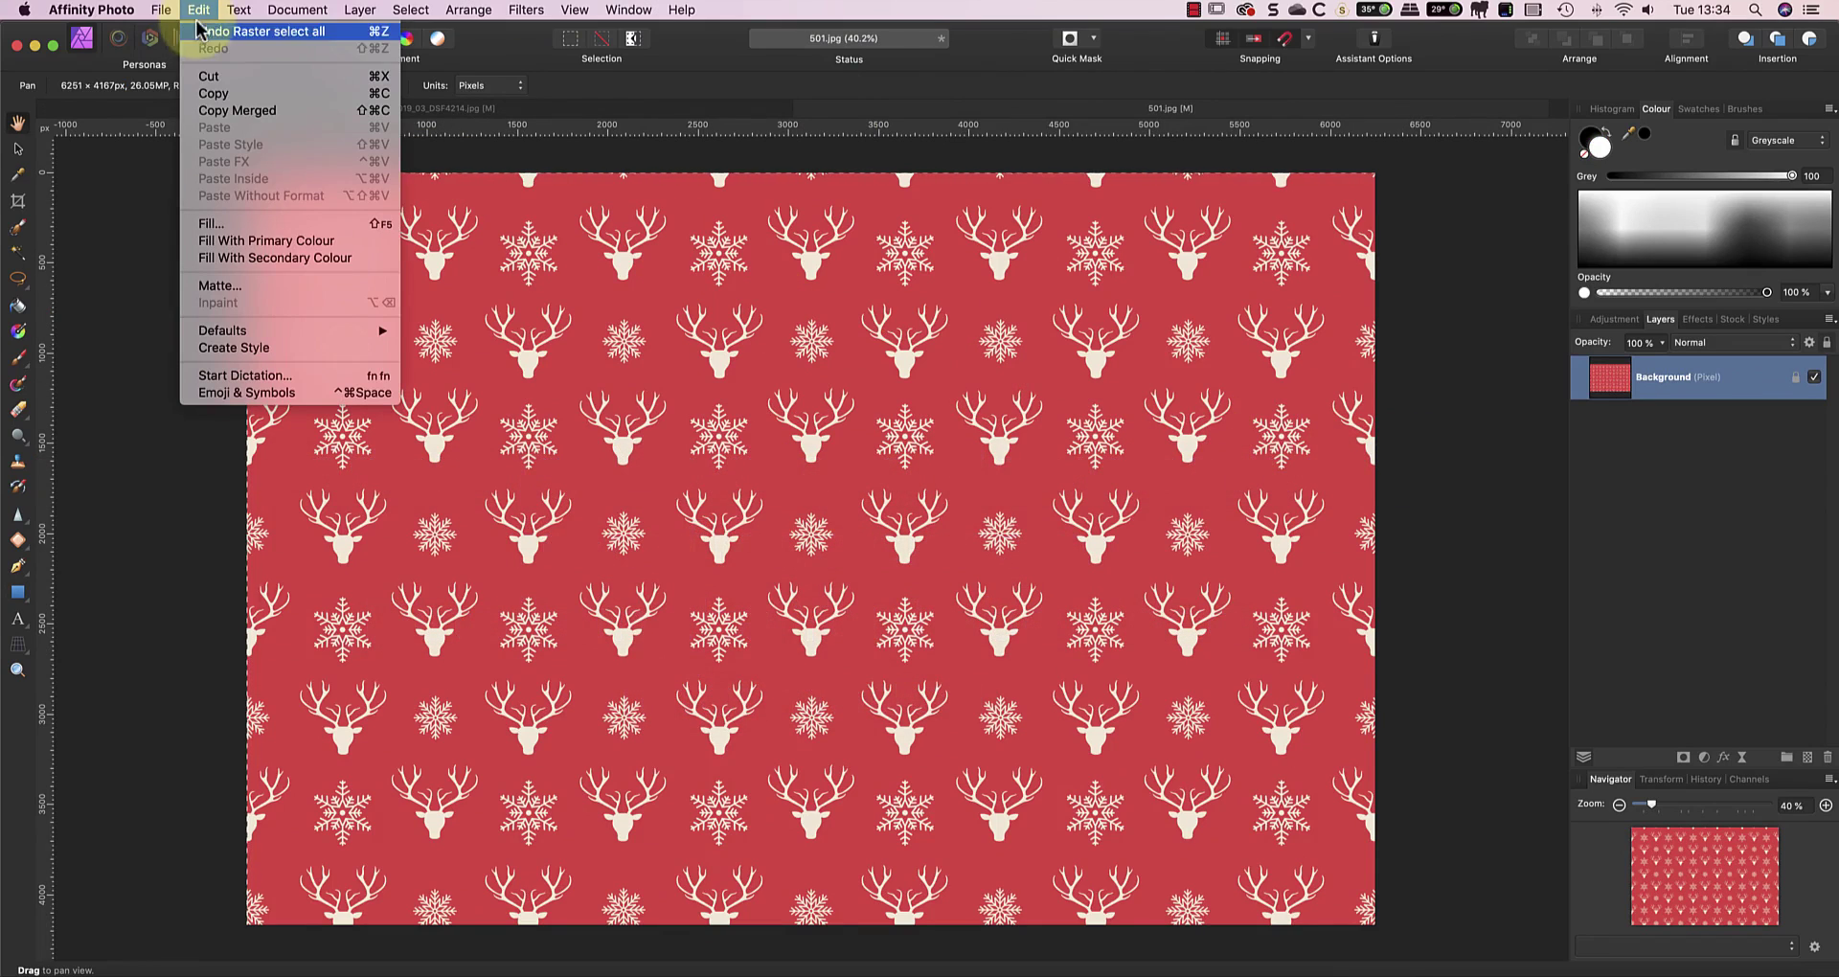
left_click(224, 93)
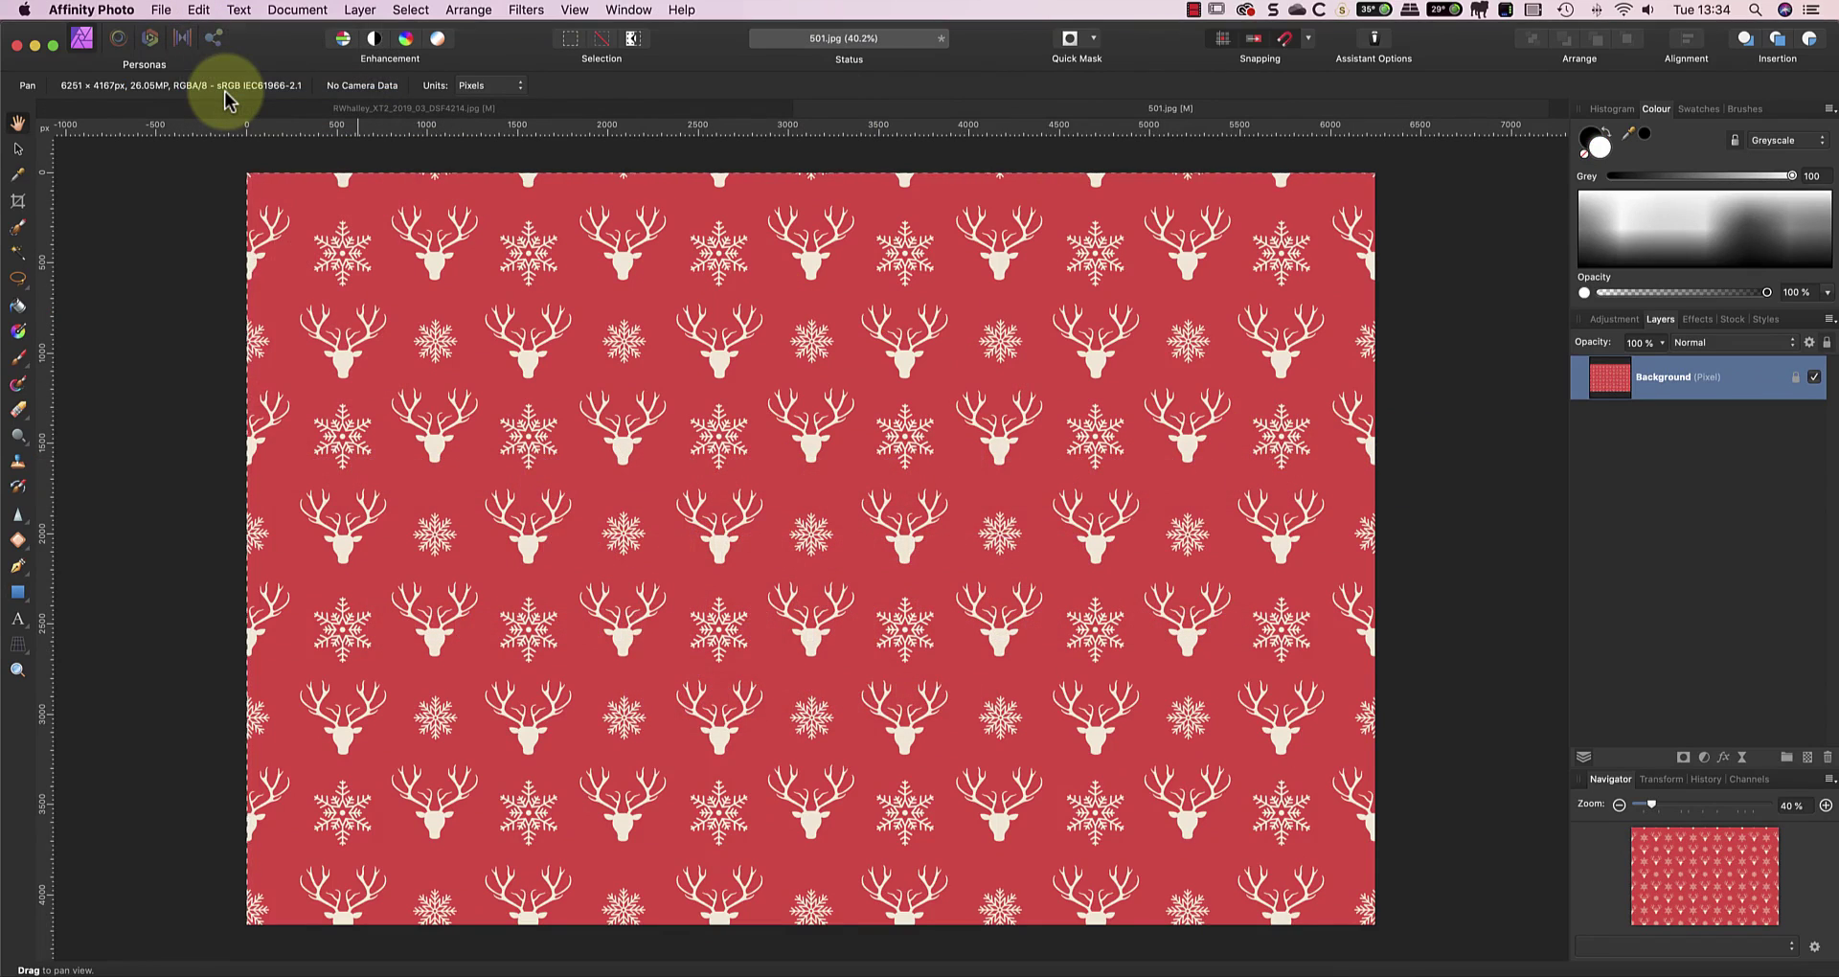
Step: Paste the copied reindeer pattern into the mountain photo document as a new layer
left_click(243, 108)
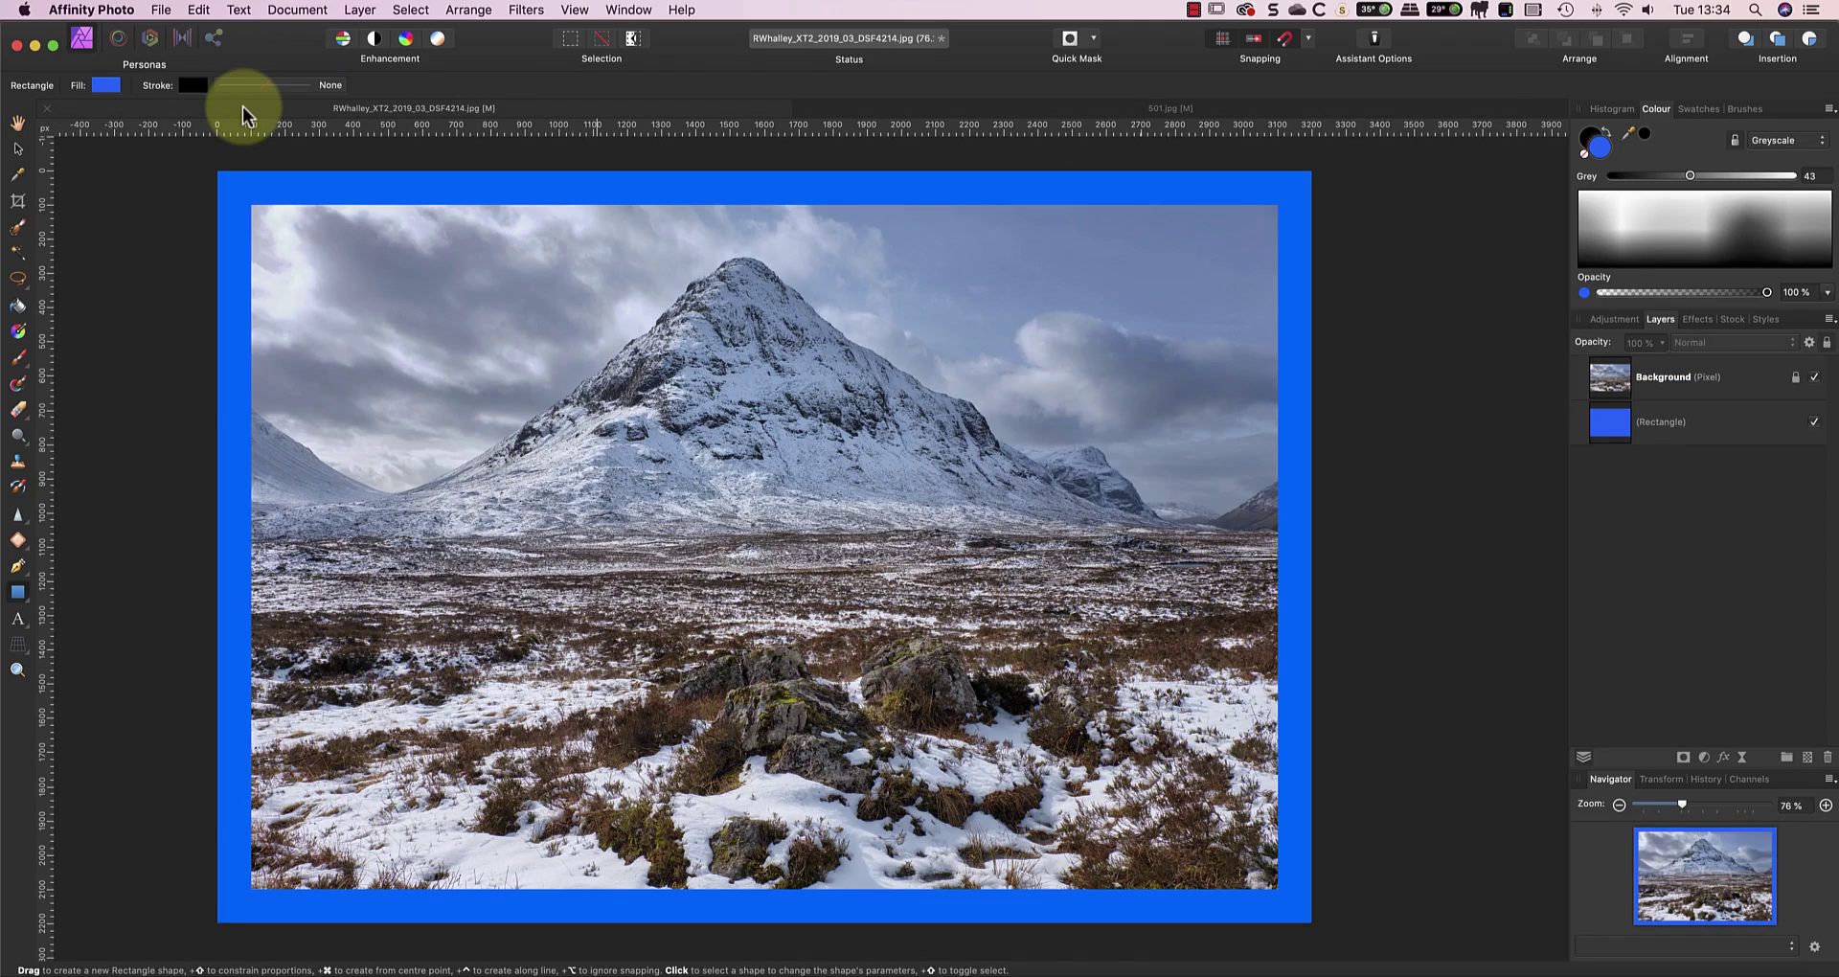
left_click(198, 10)
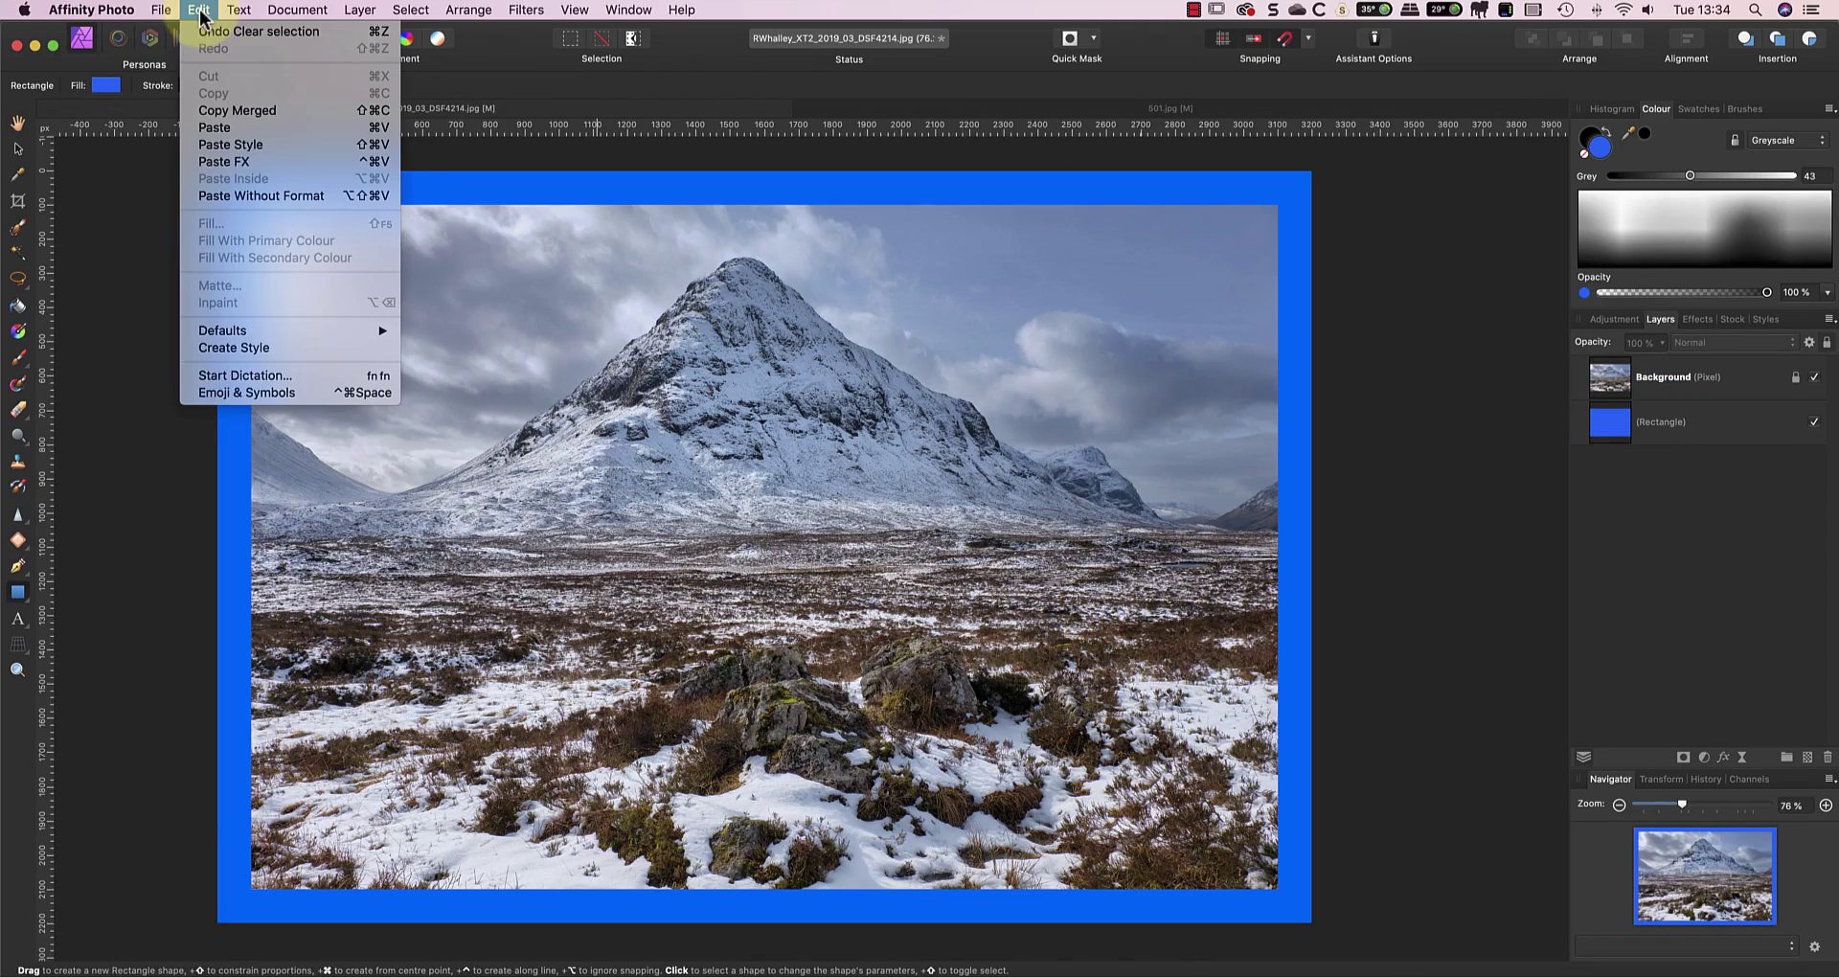
left_click(223, 127)
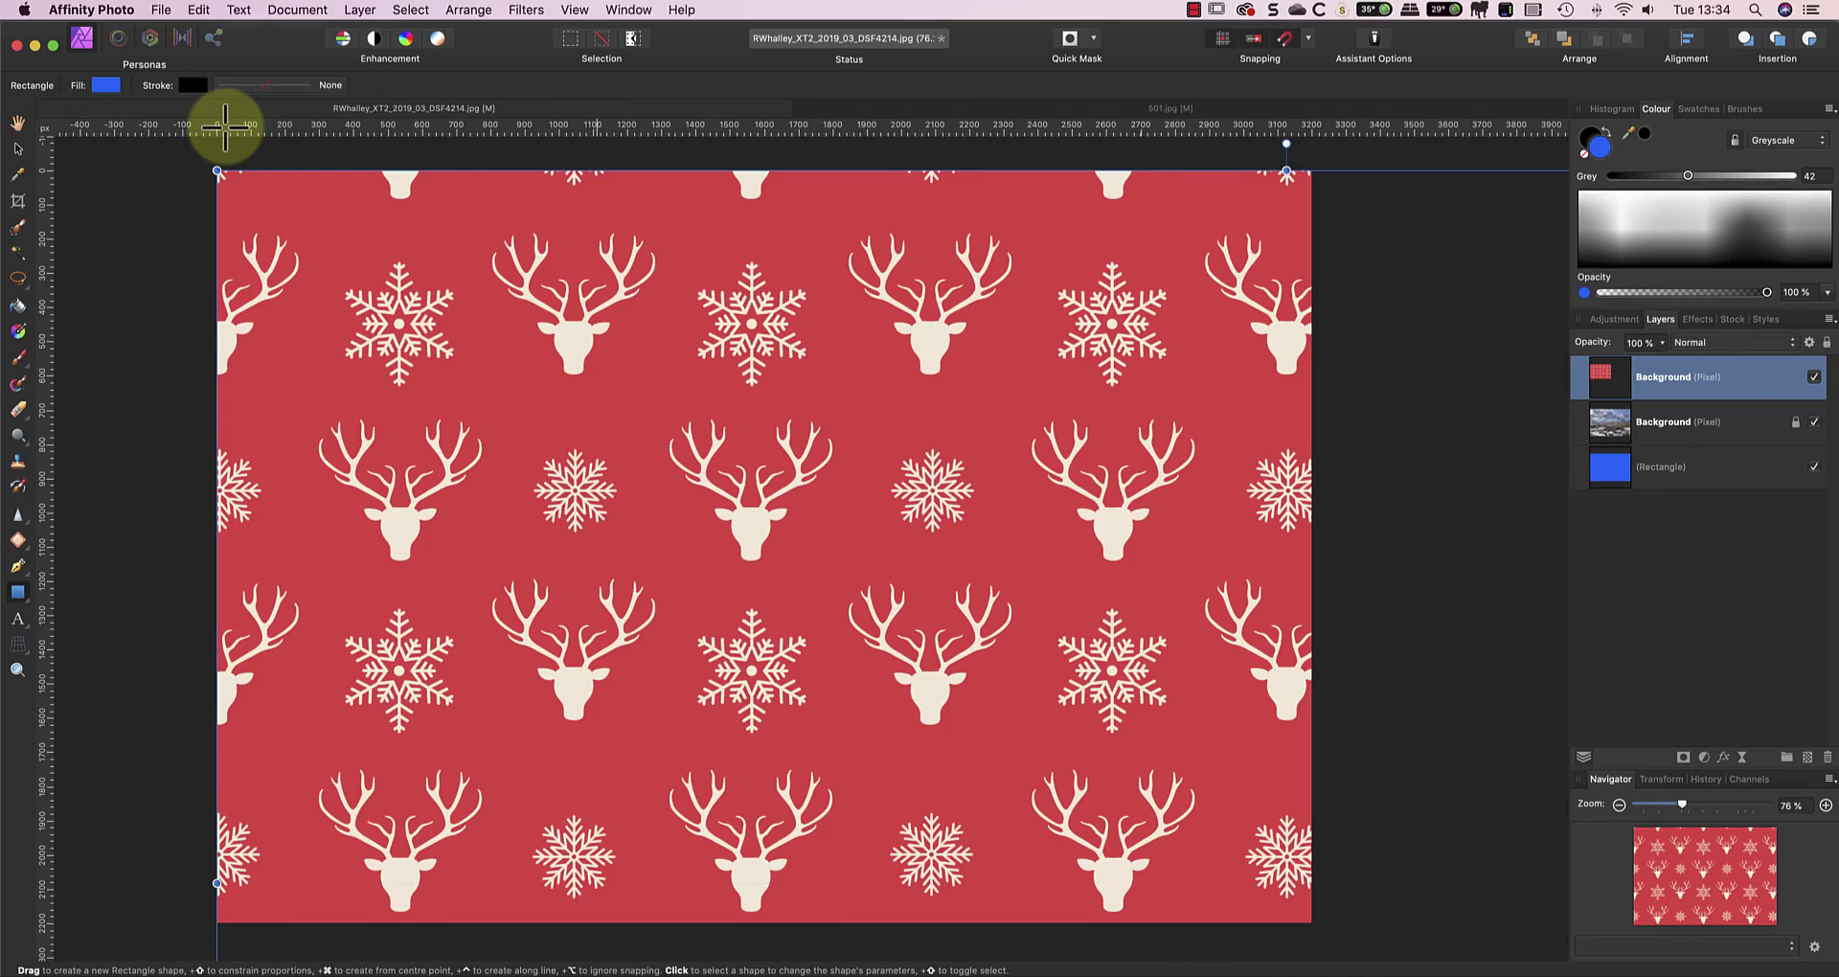
Step: Resize and align the pasted pattern layer until it exactly covers the whole canvas
left_click(17, 153)
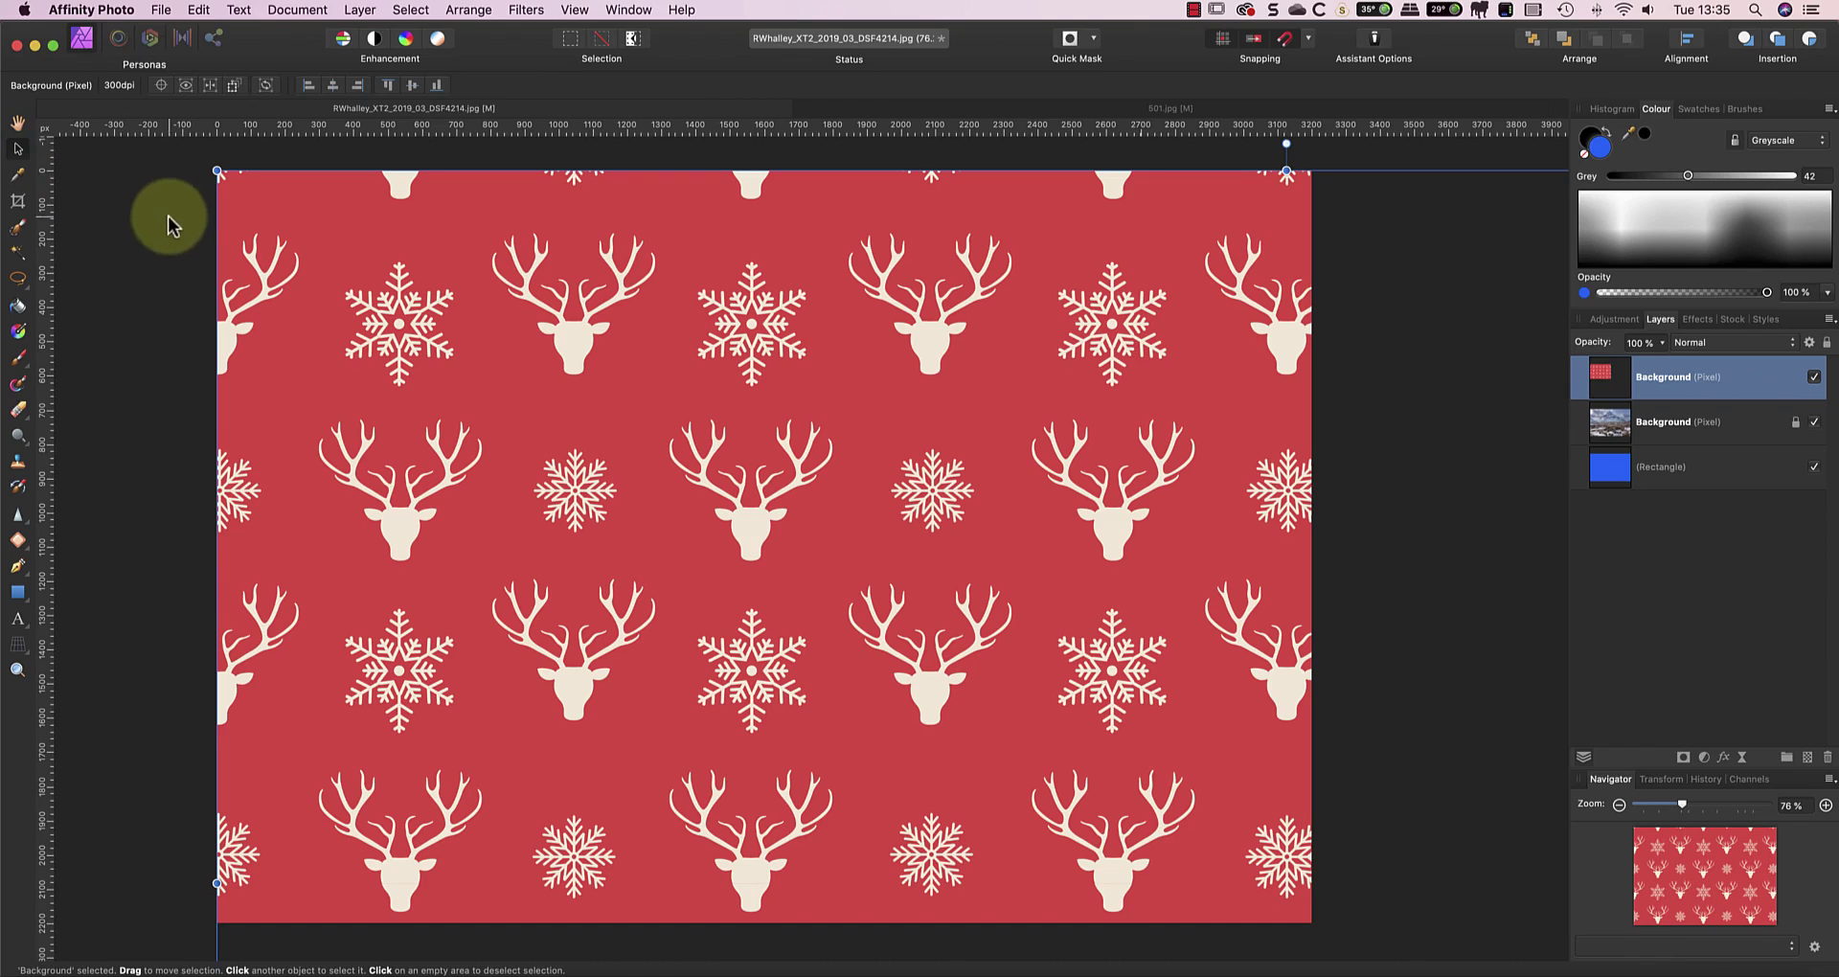
left_click_drag(215, 171, 757, 676)
left_click_drag(891, 691, 316, 279)
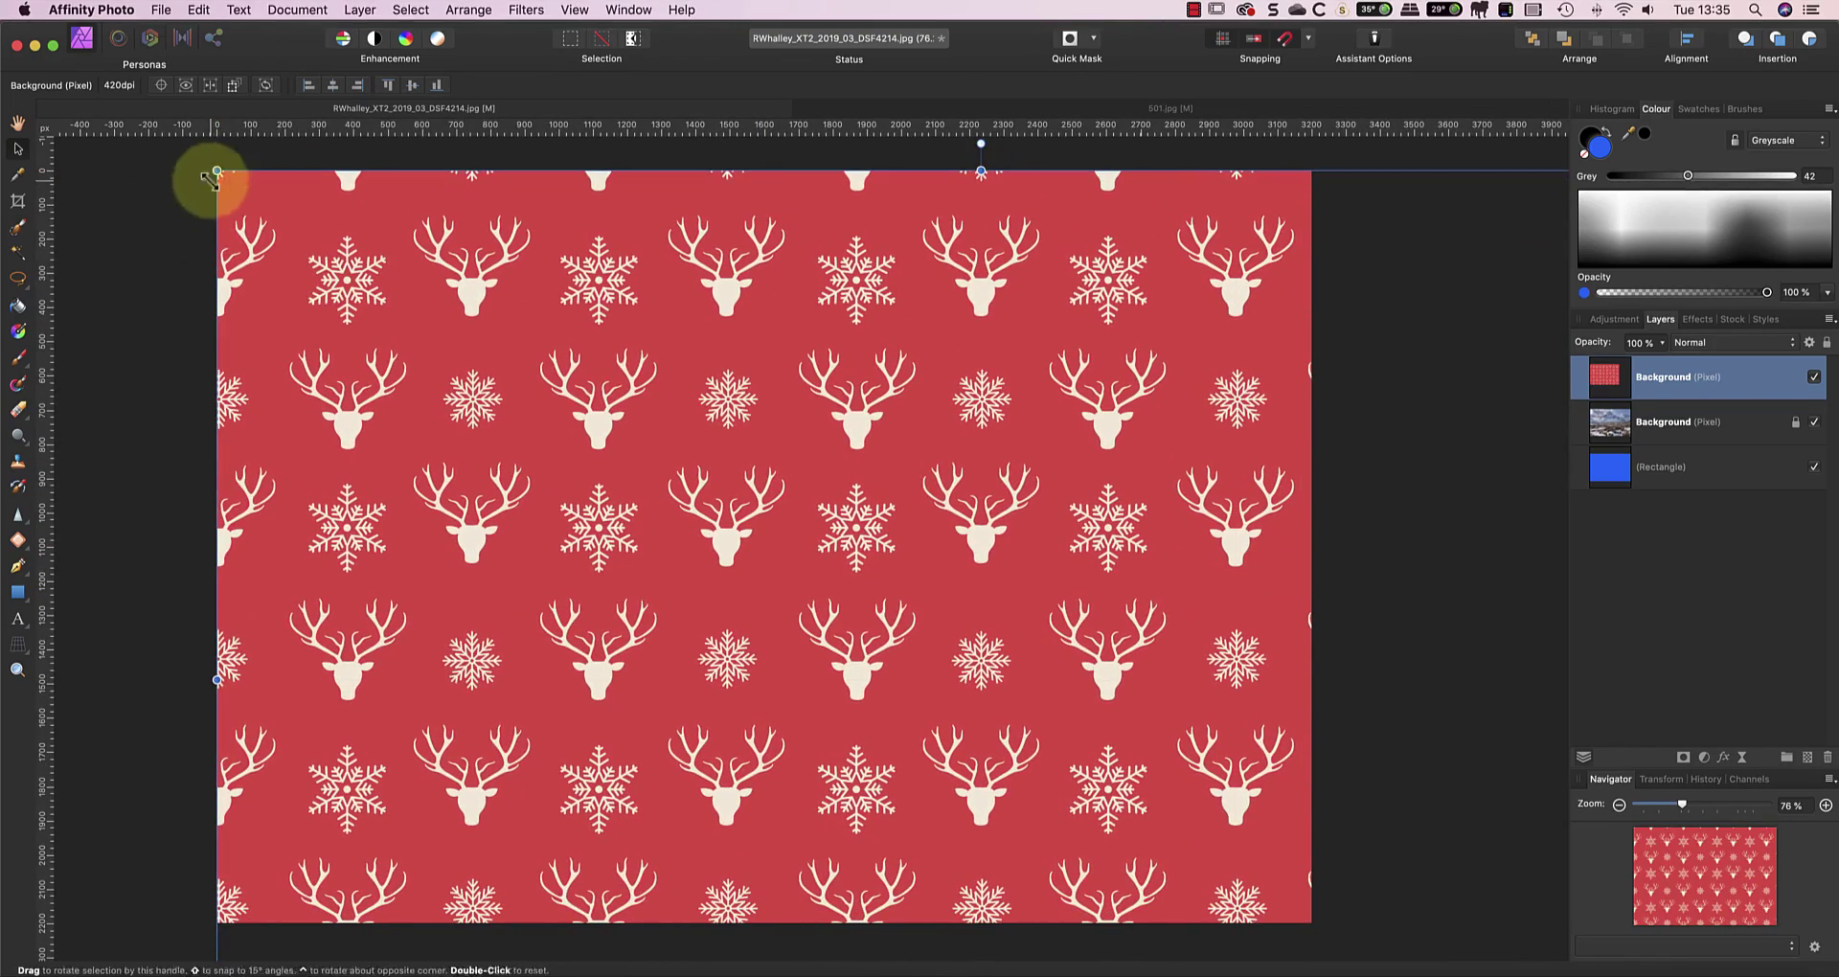
left_click_drag(214, 171, 537, 331)
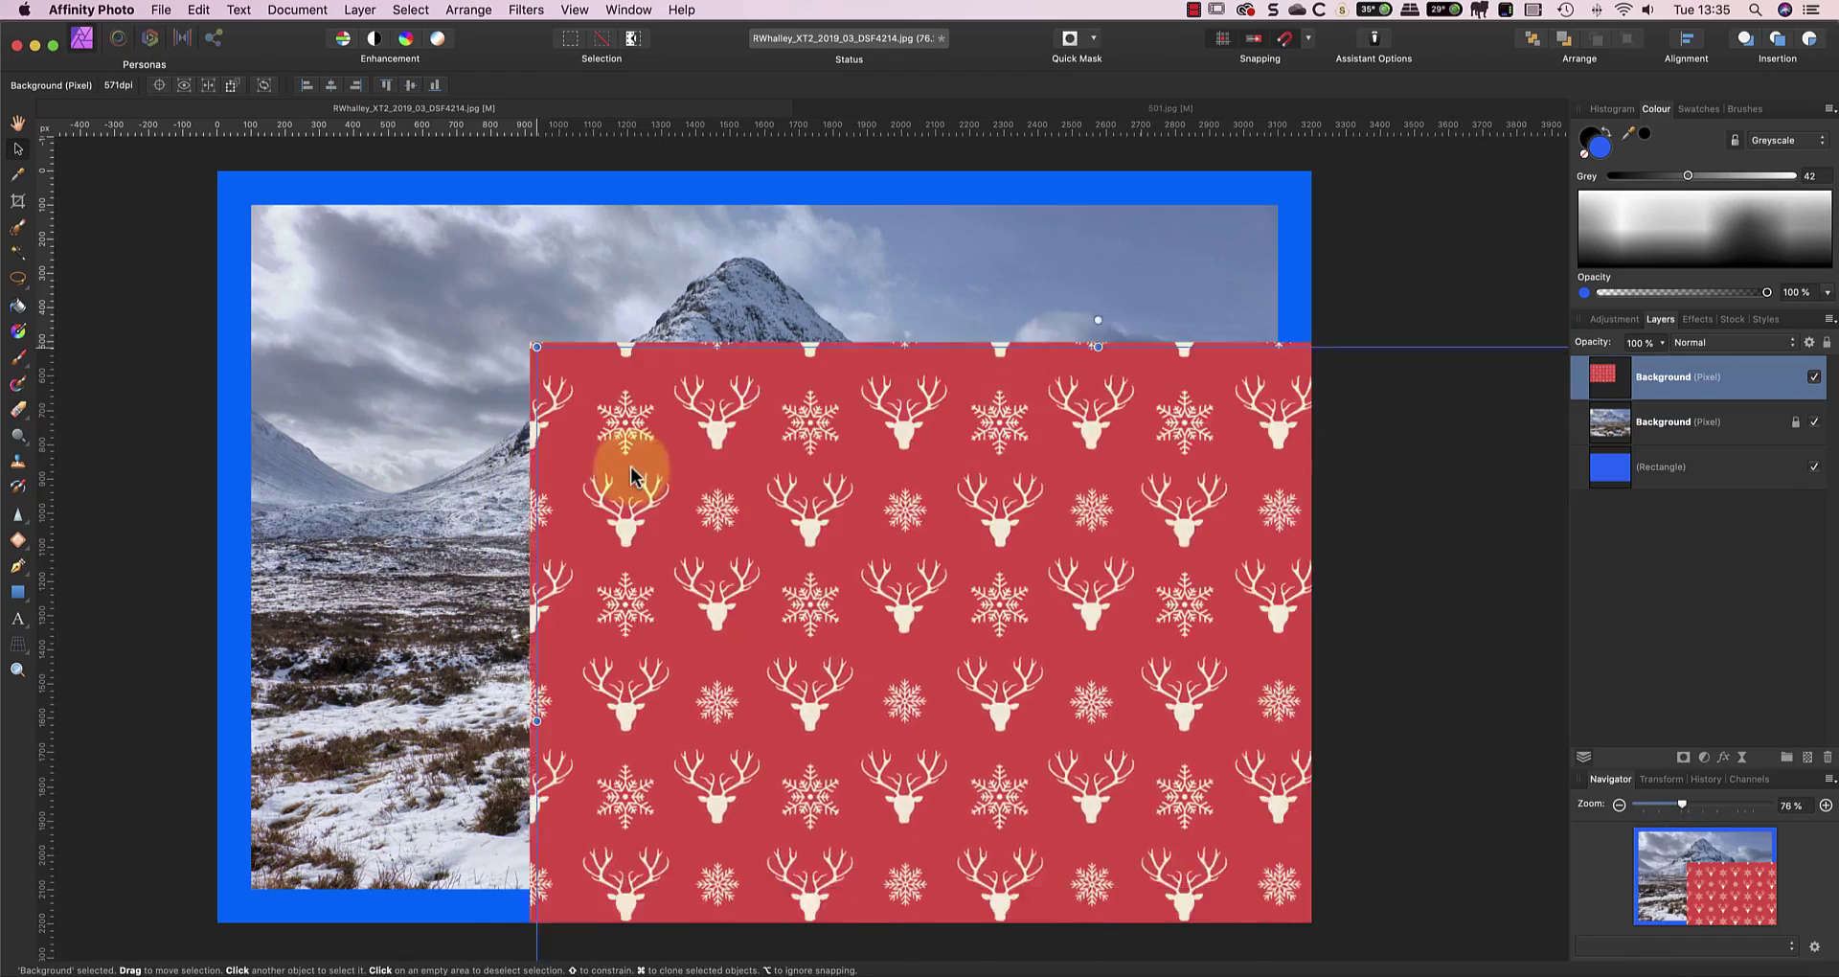
left_click_drag(628, 464, 313, 297)
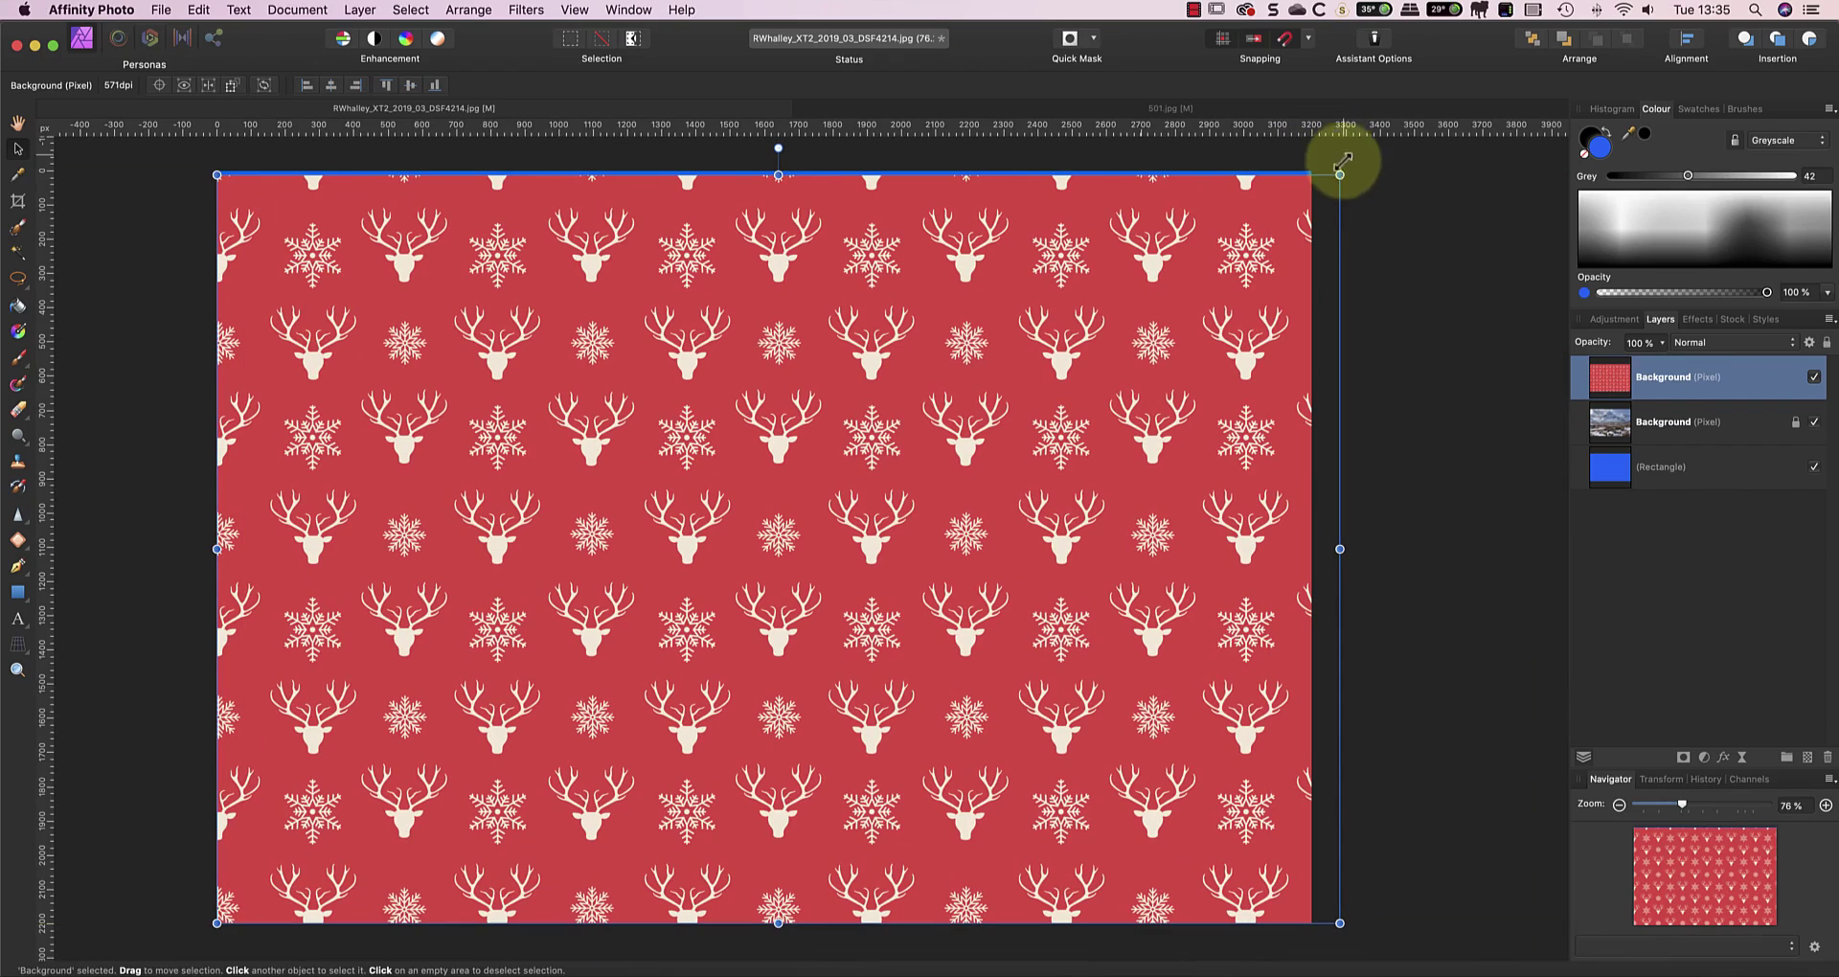
left_click_drag(1339, 175, 1349, 169)
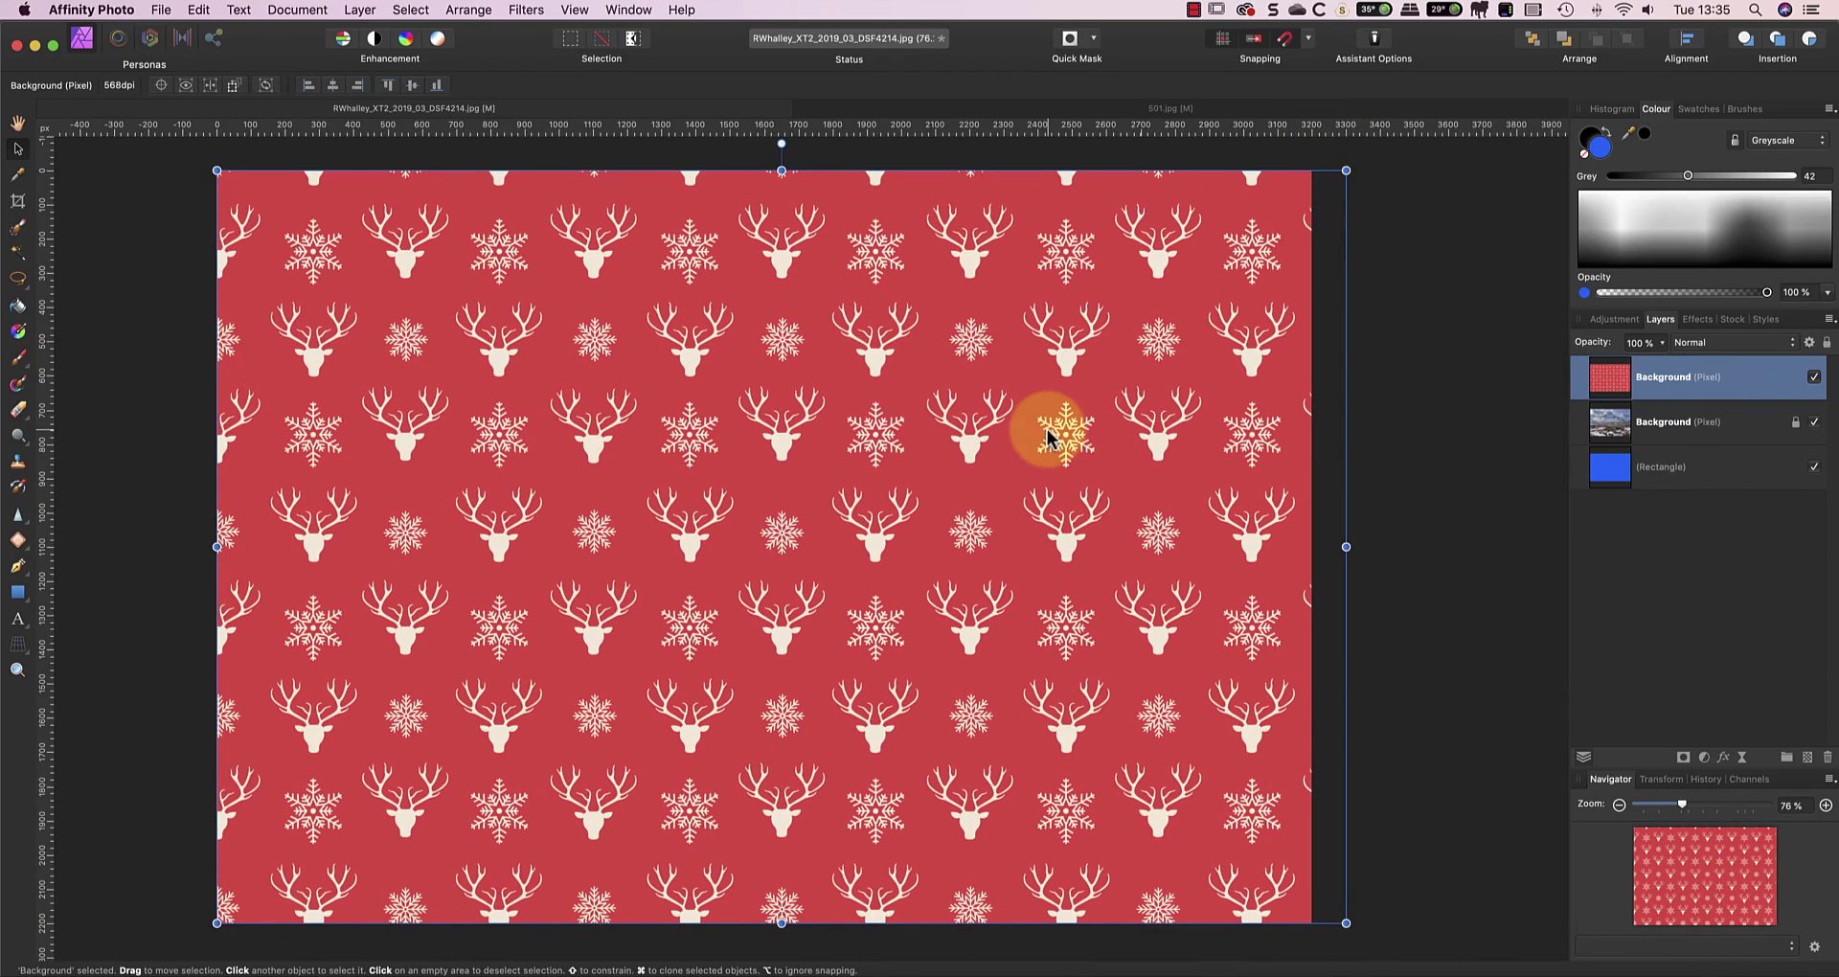
Step: Move the pattern layer below the mountain photo layer so it forms the border
left_click_drag(1055, 427, 1023, 435)
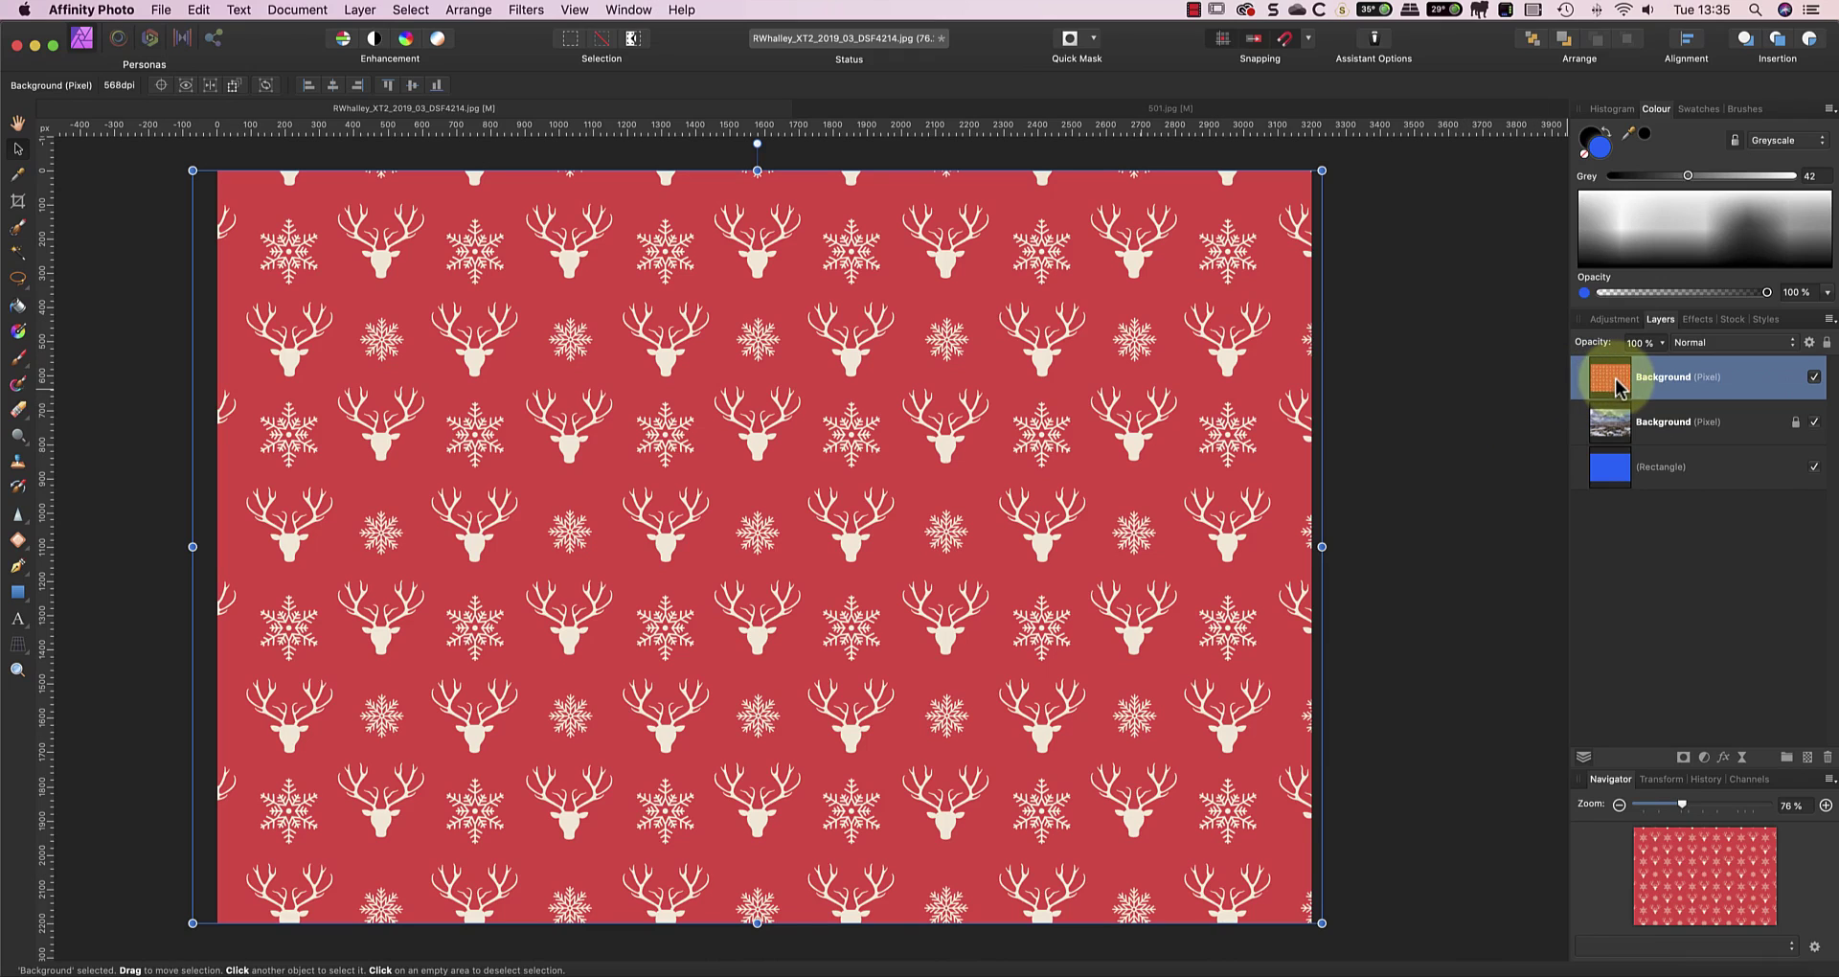
left_click_drag(1621, 383, 1613, 443)
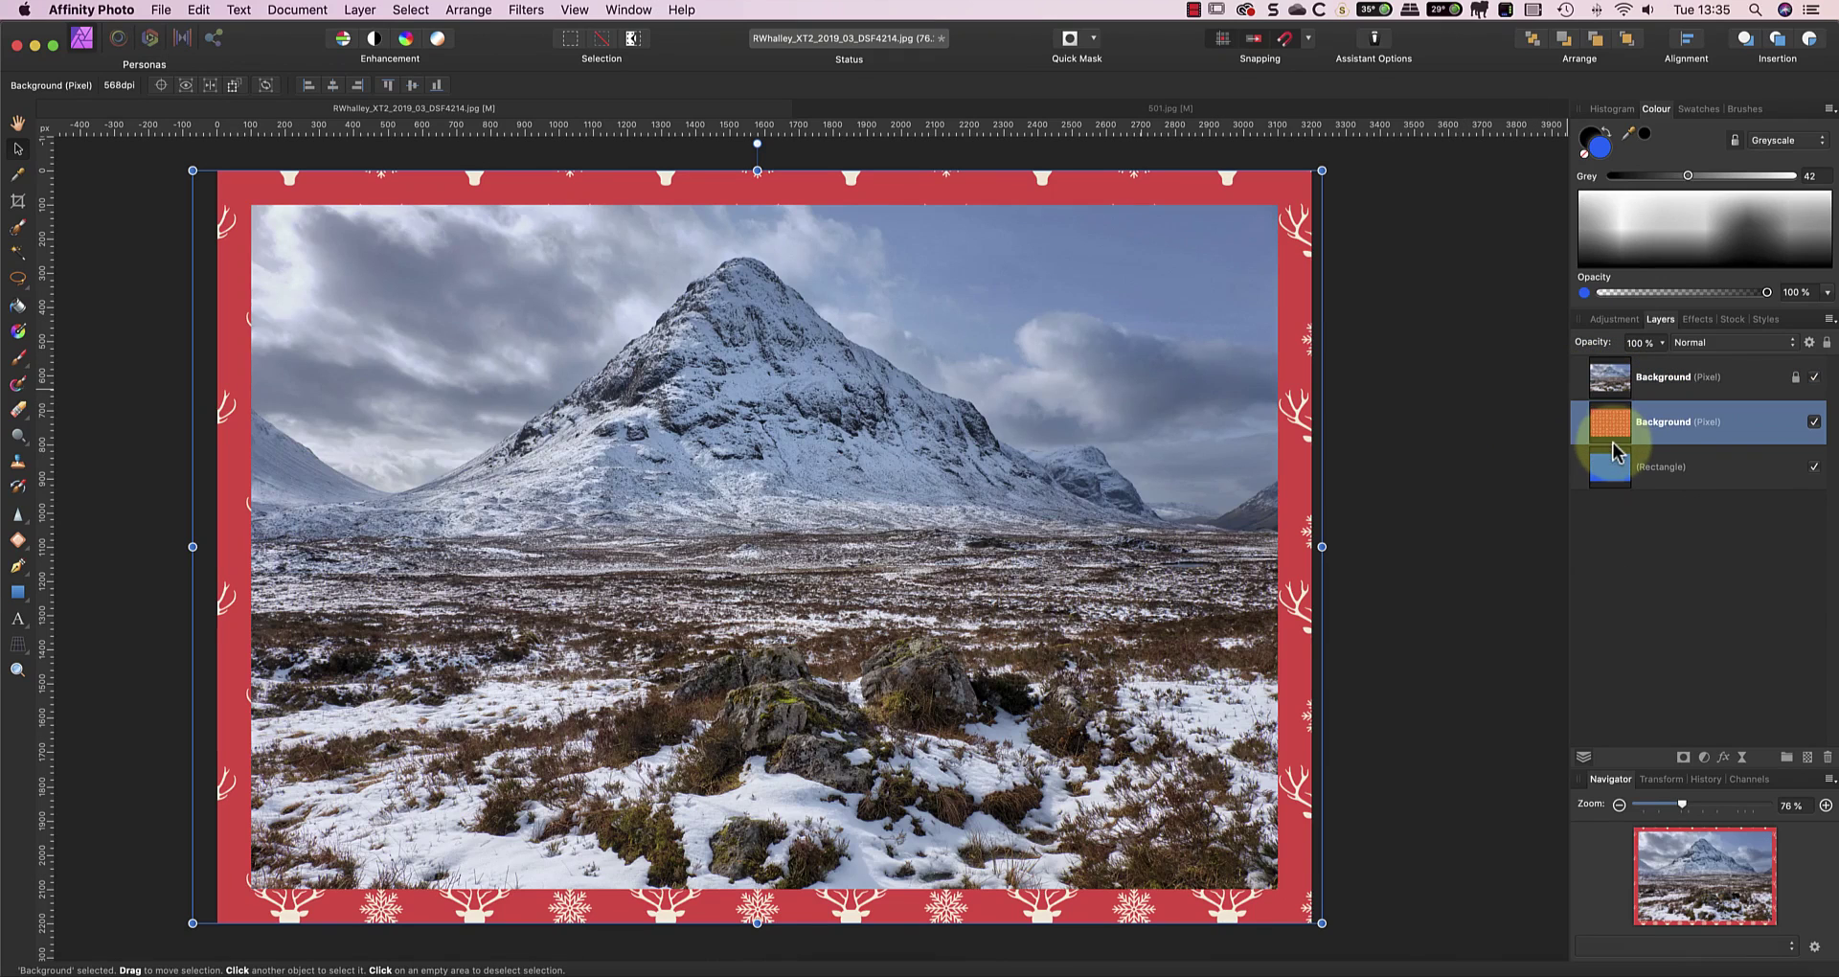
left_click(1464, 439)
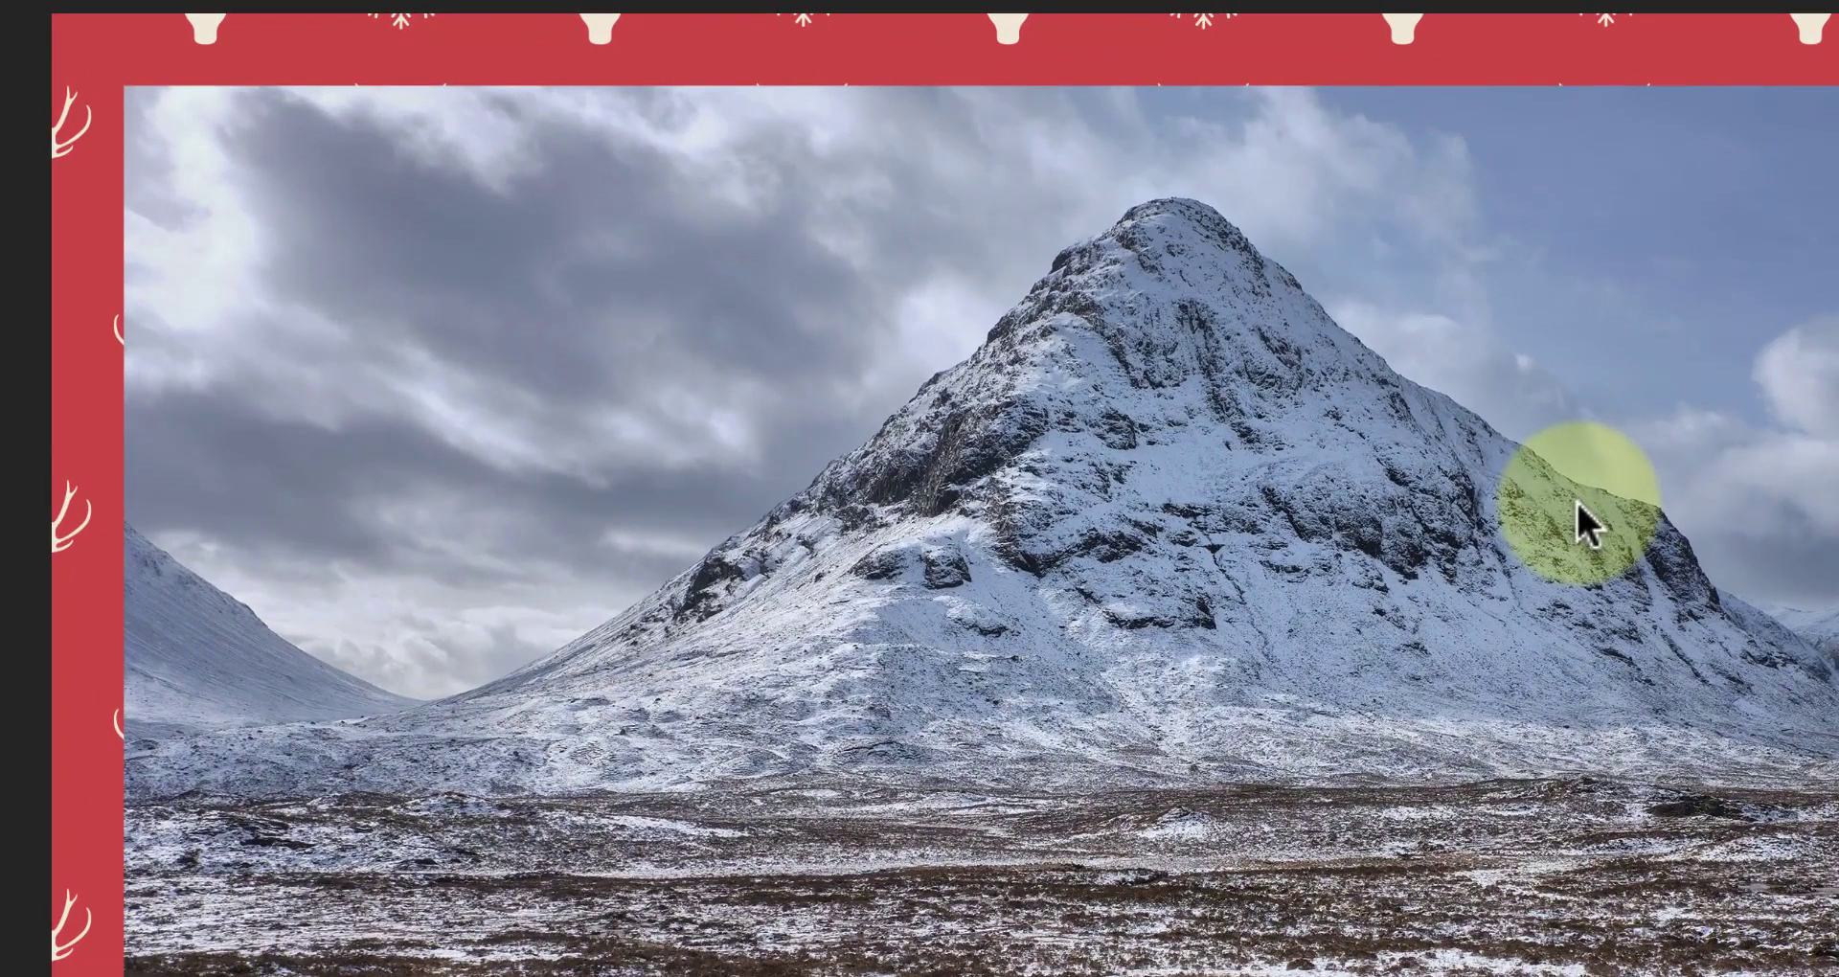
Step: Unlock the mountain photo's Background layer from its right-click menu in the Layers panel
left_click(1577, 498)
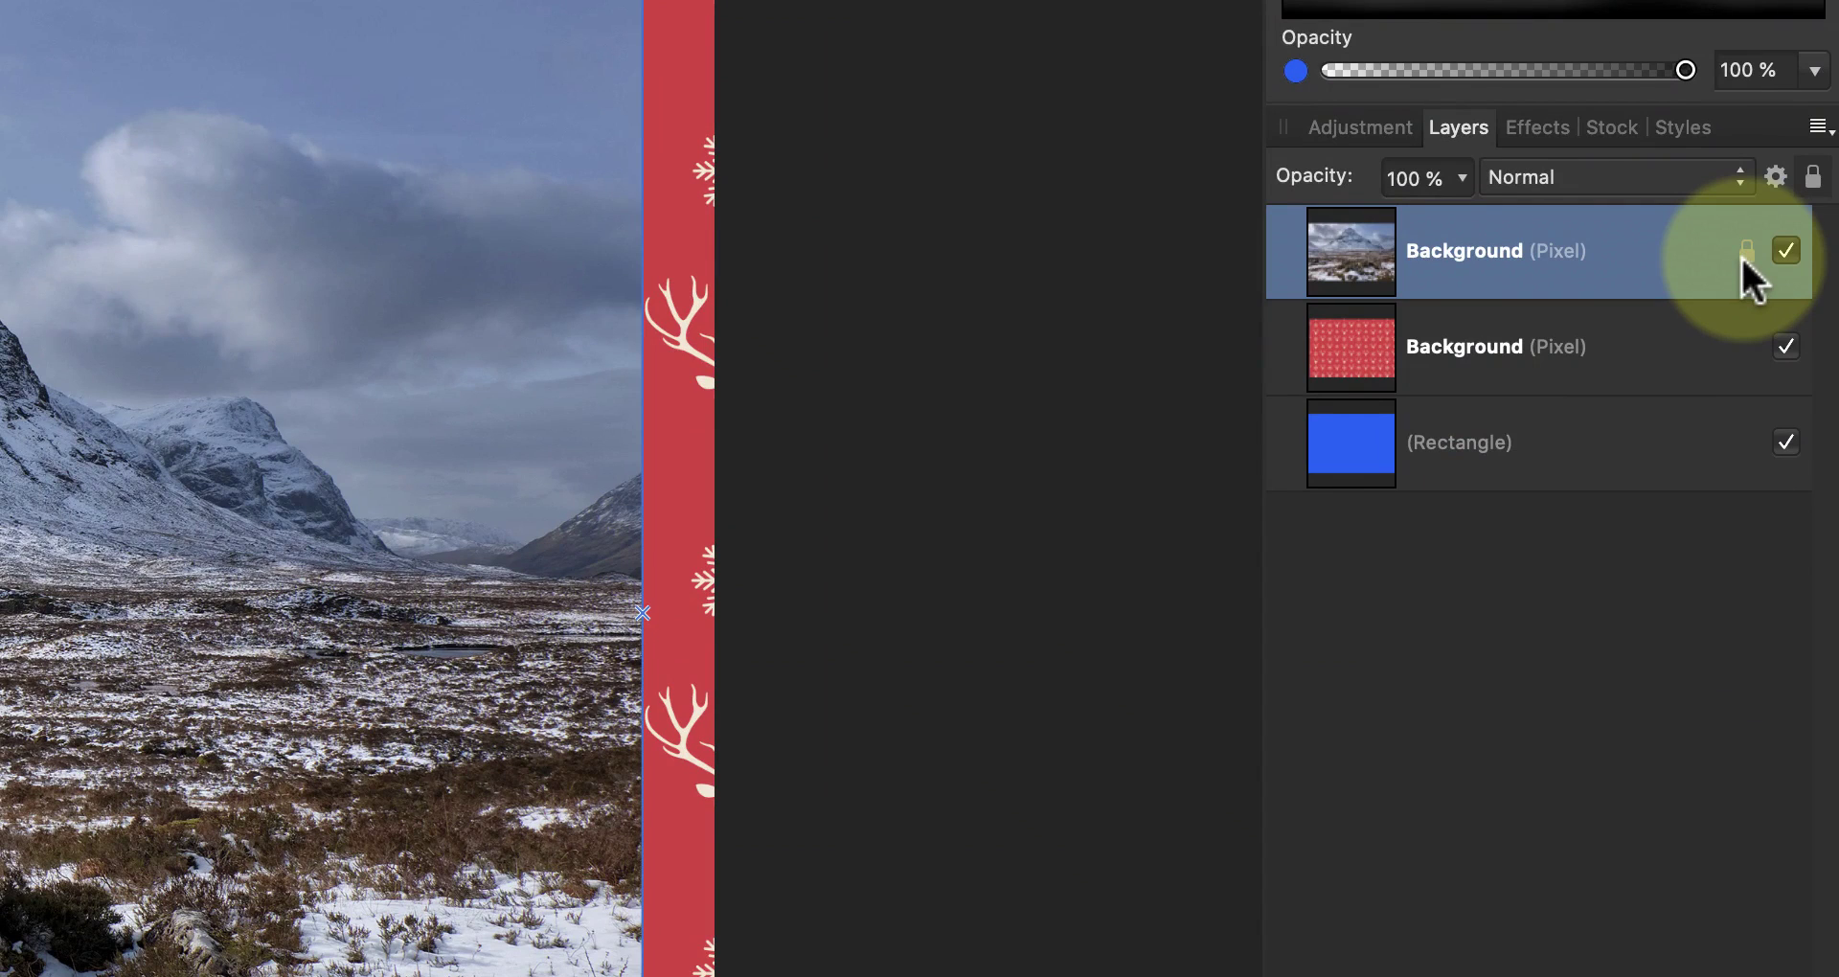
right_click(1612, 247)
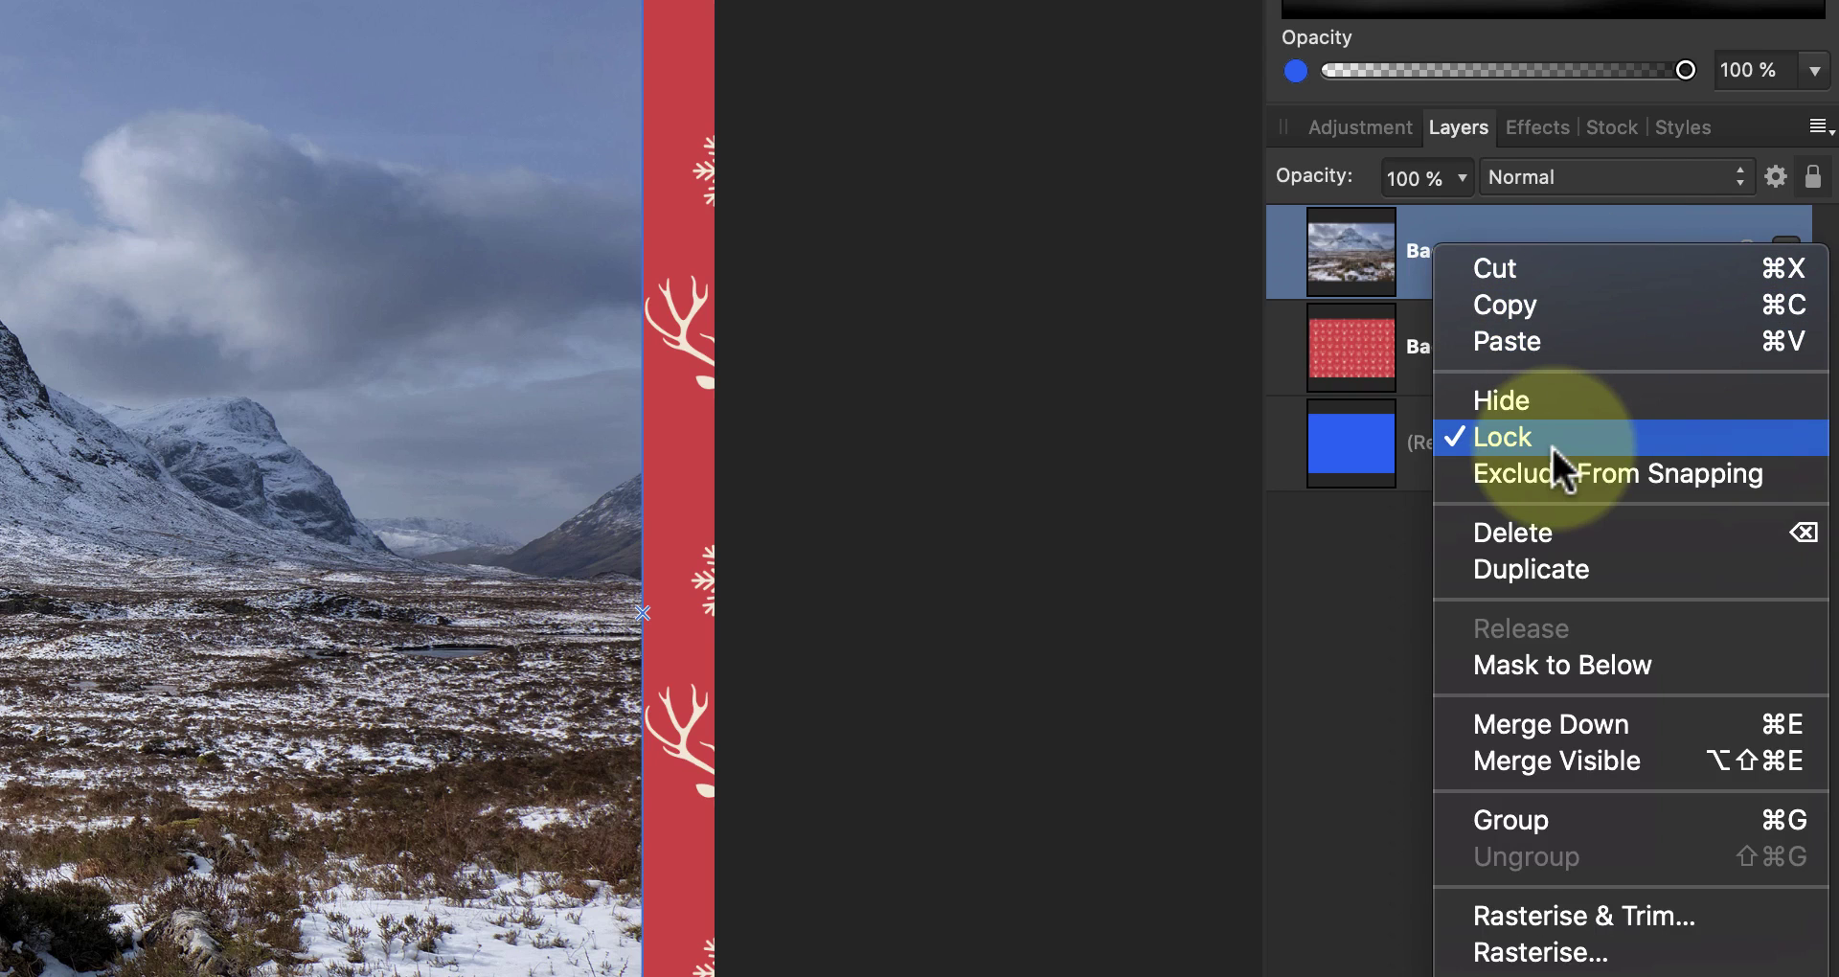
left_click(1180, 422)
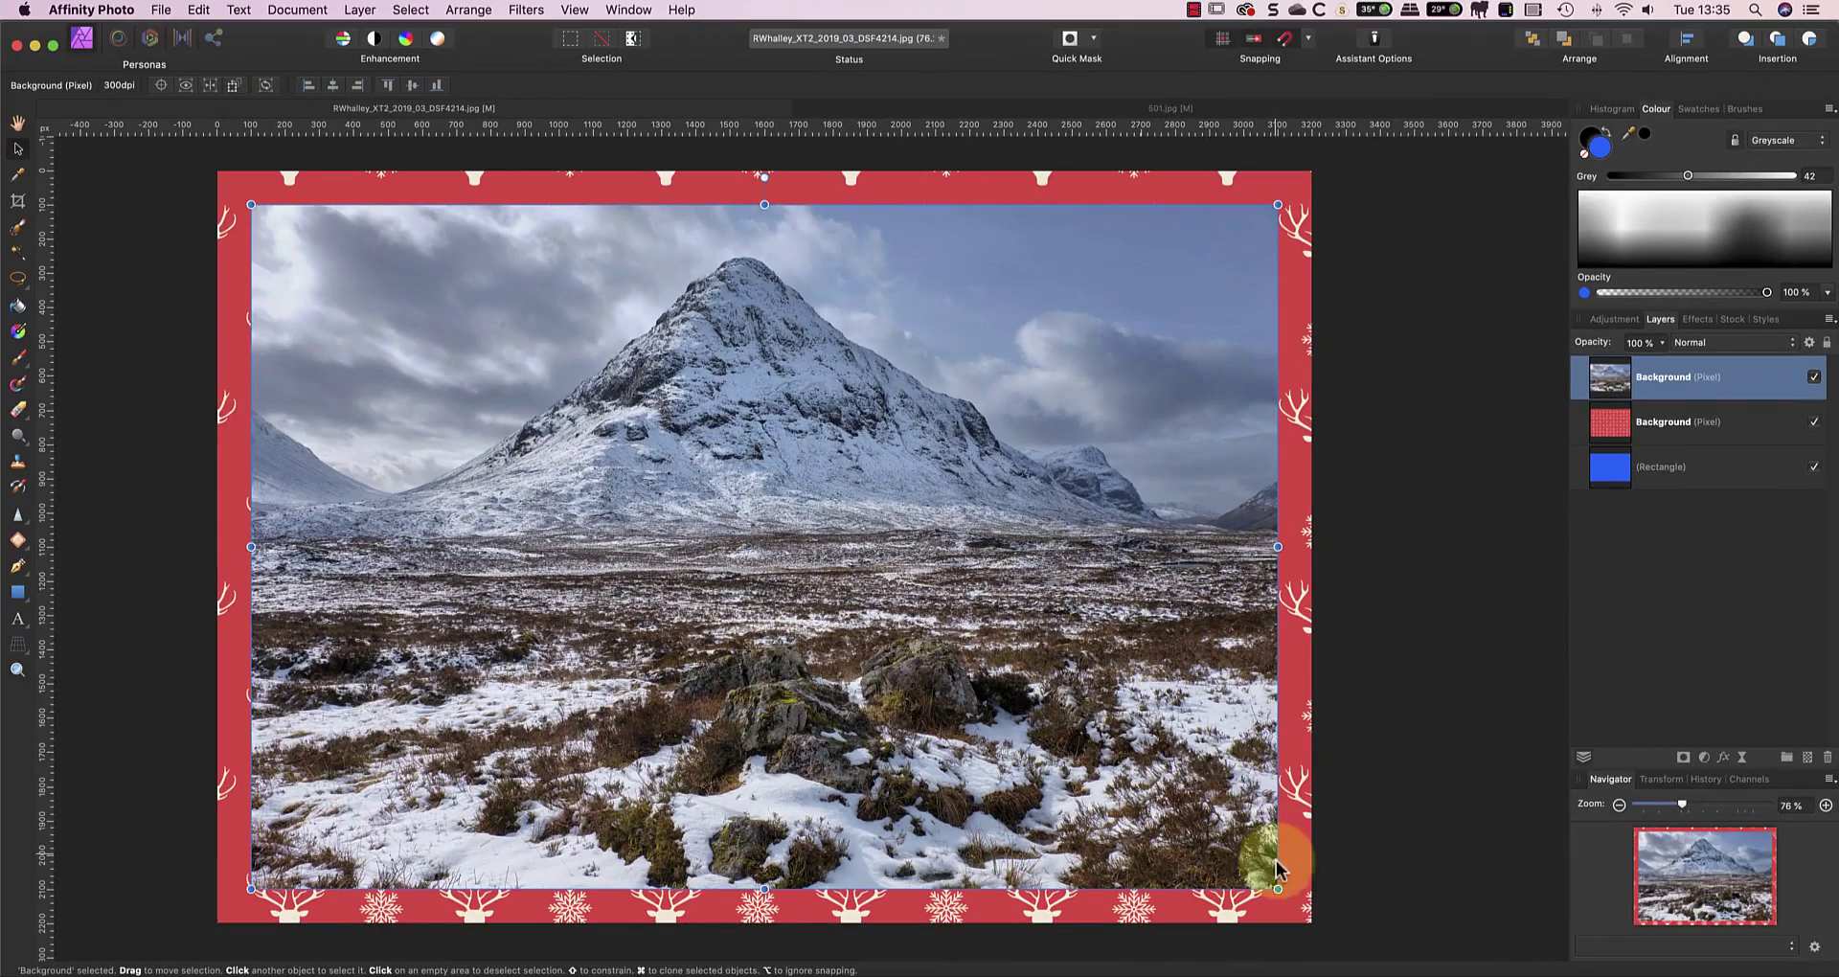
Step: Scale the mountain photo down and snap it to the canvas centre, leaving an even pattern border
left_click_drag(1254, 904, 1140, 766)
left_click_drag(693, 542, 772, 596)
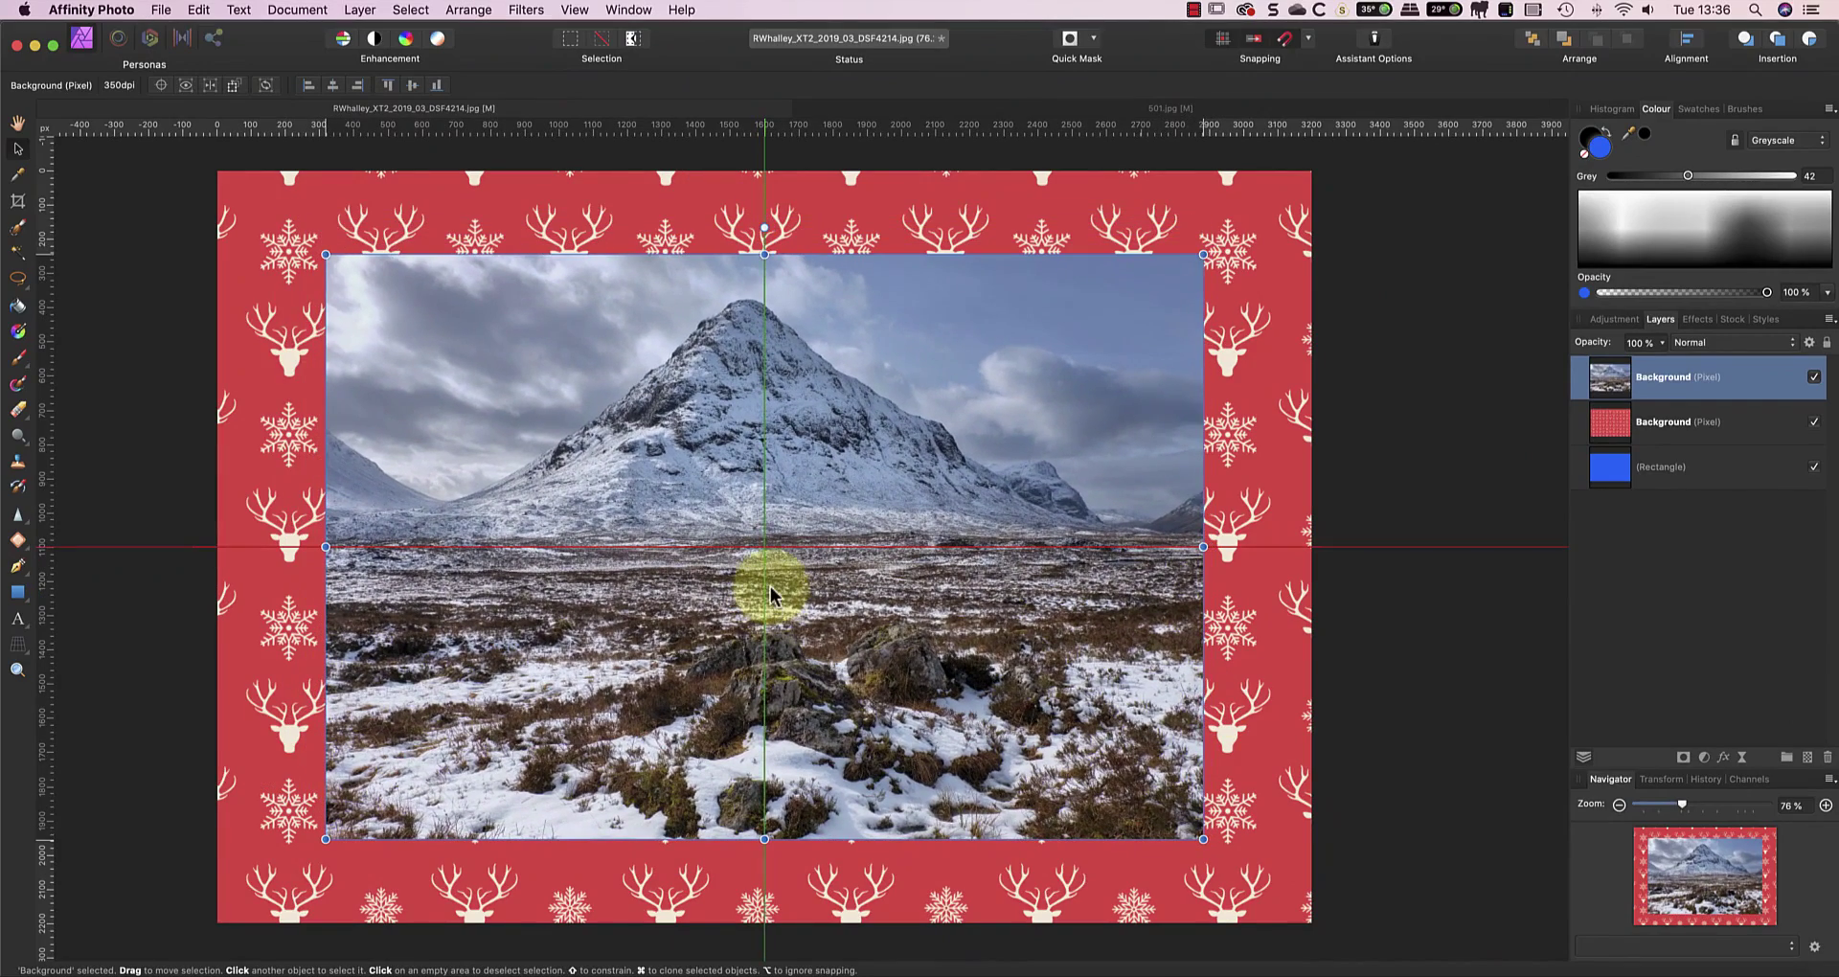
left_click(1359, 570)
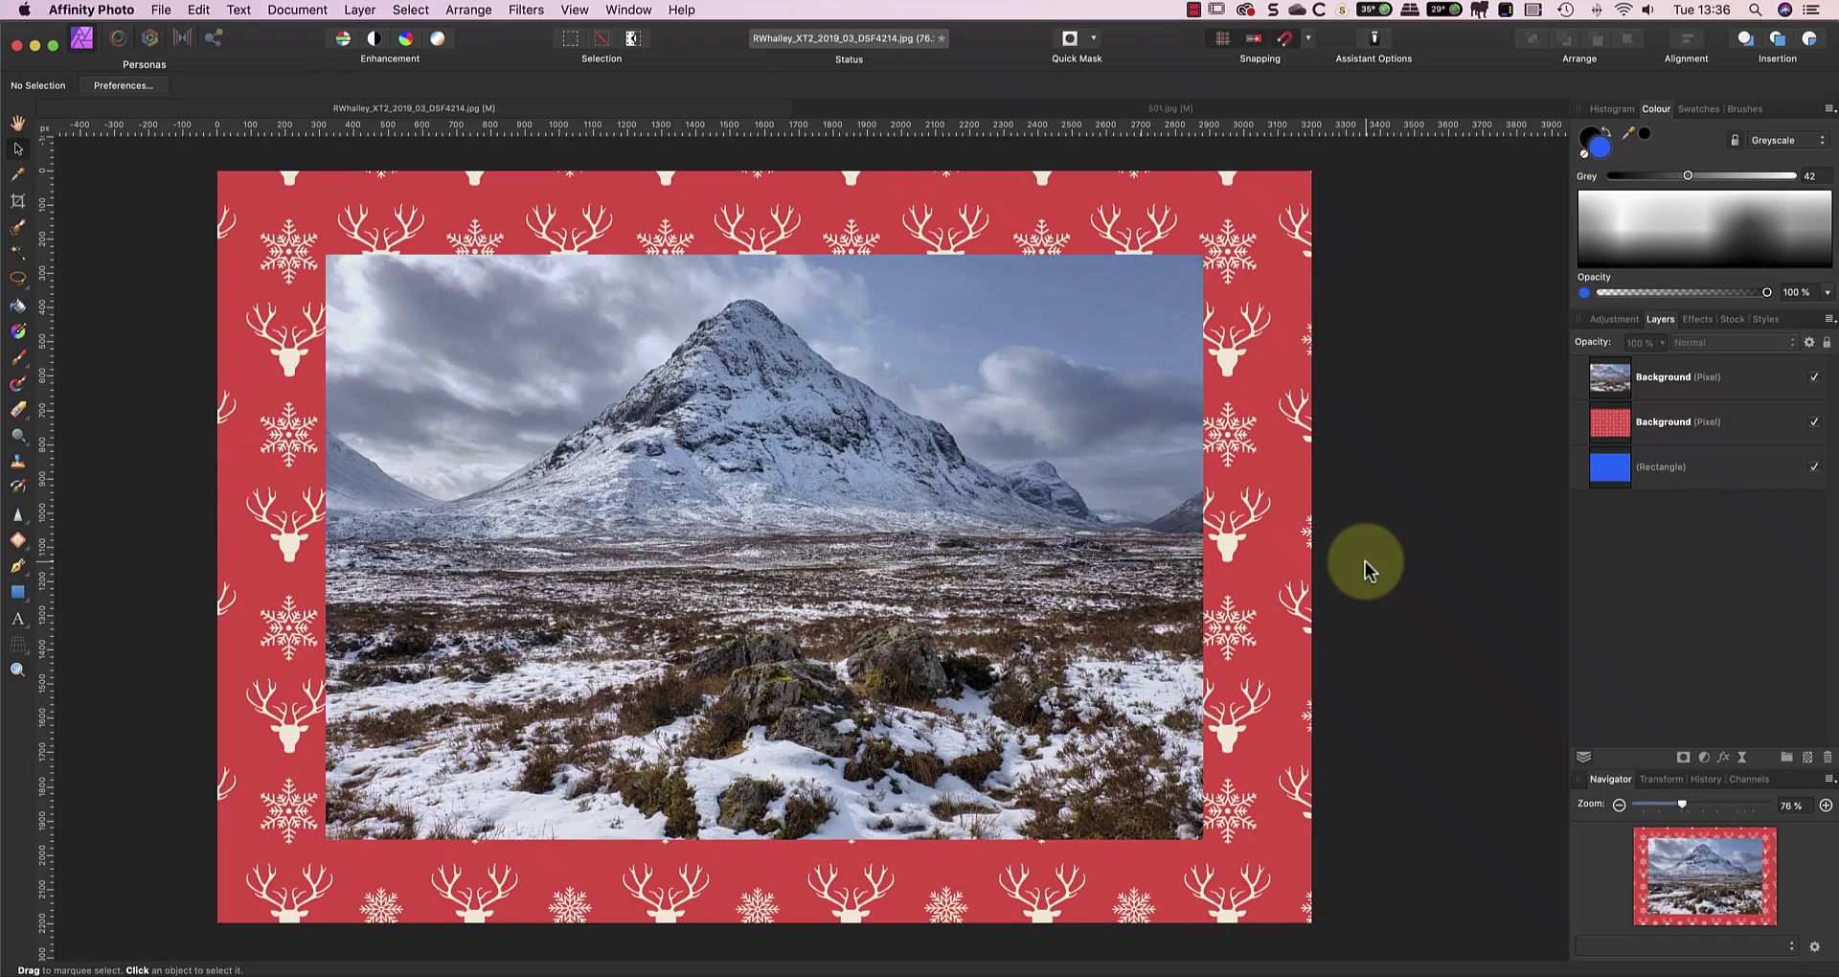
Step: Apply an Outer Shadow layer effect to the mountain photo: offset 24.6 px, intensity 34%, low radius
left_click(1724, 758)
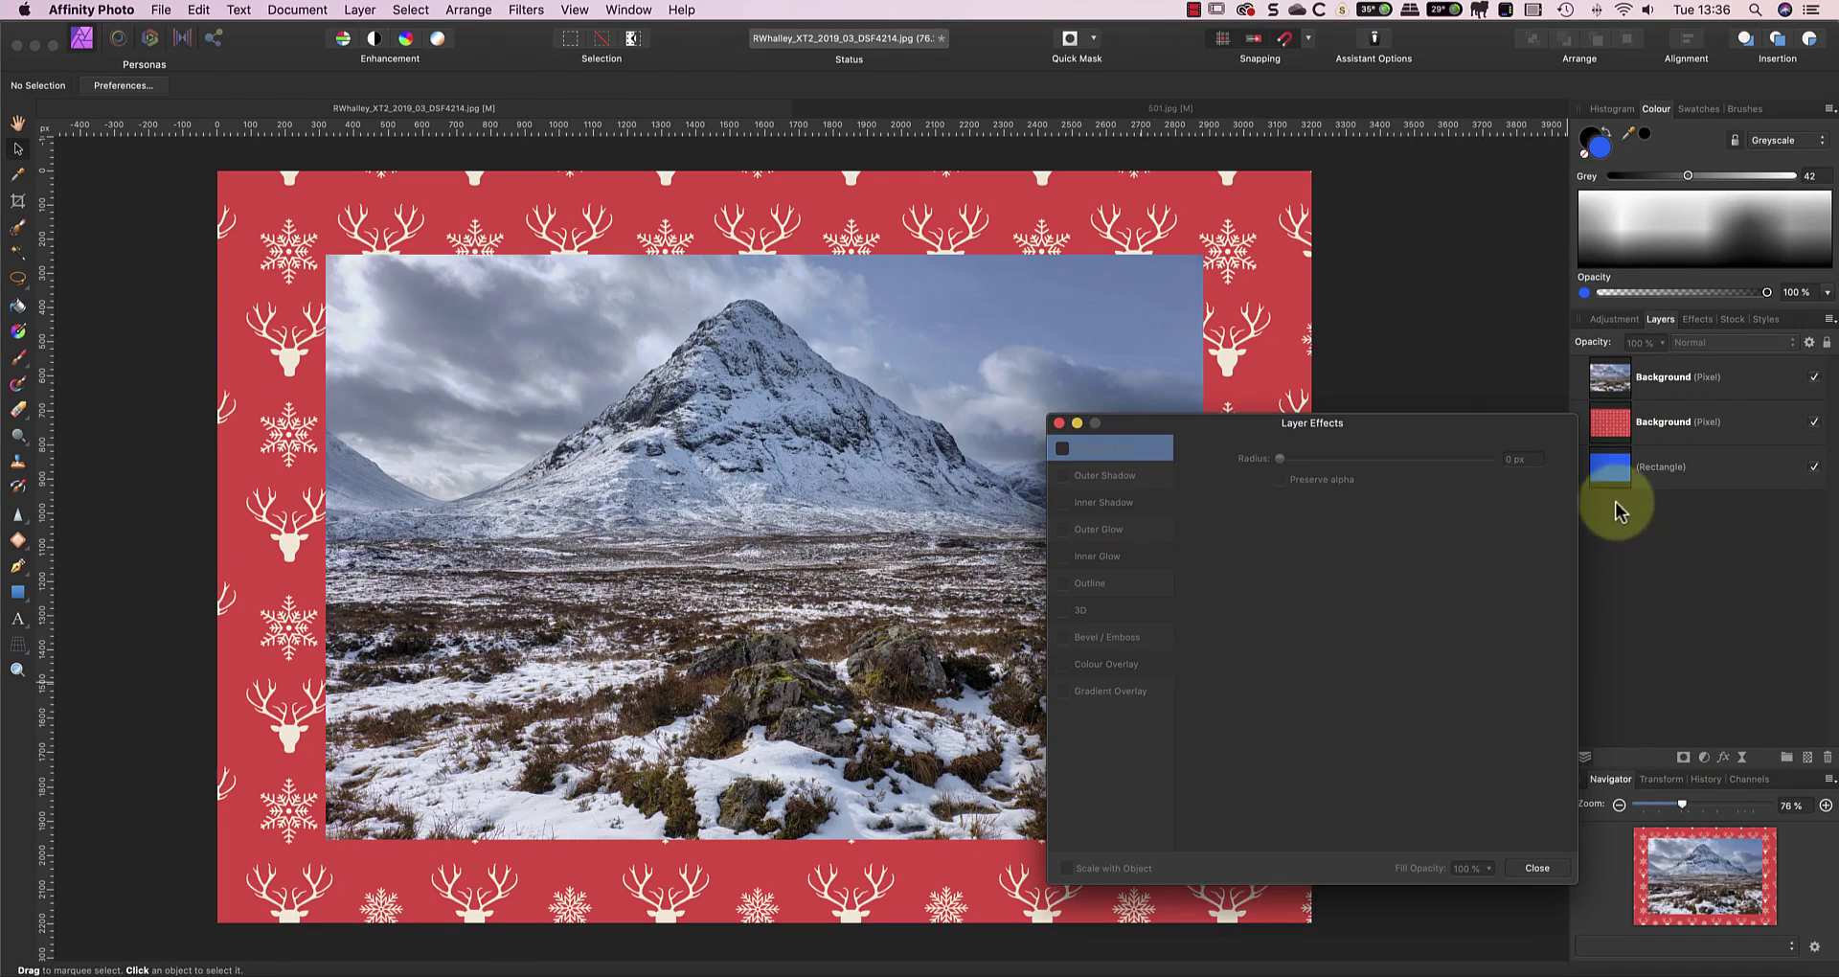
left_click(1652, 380)
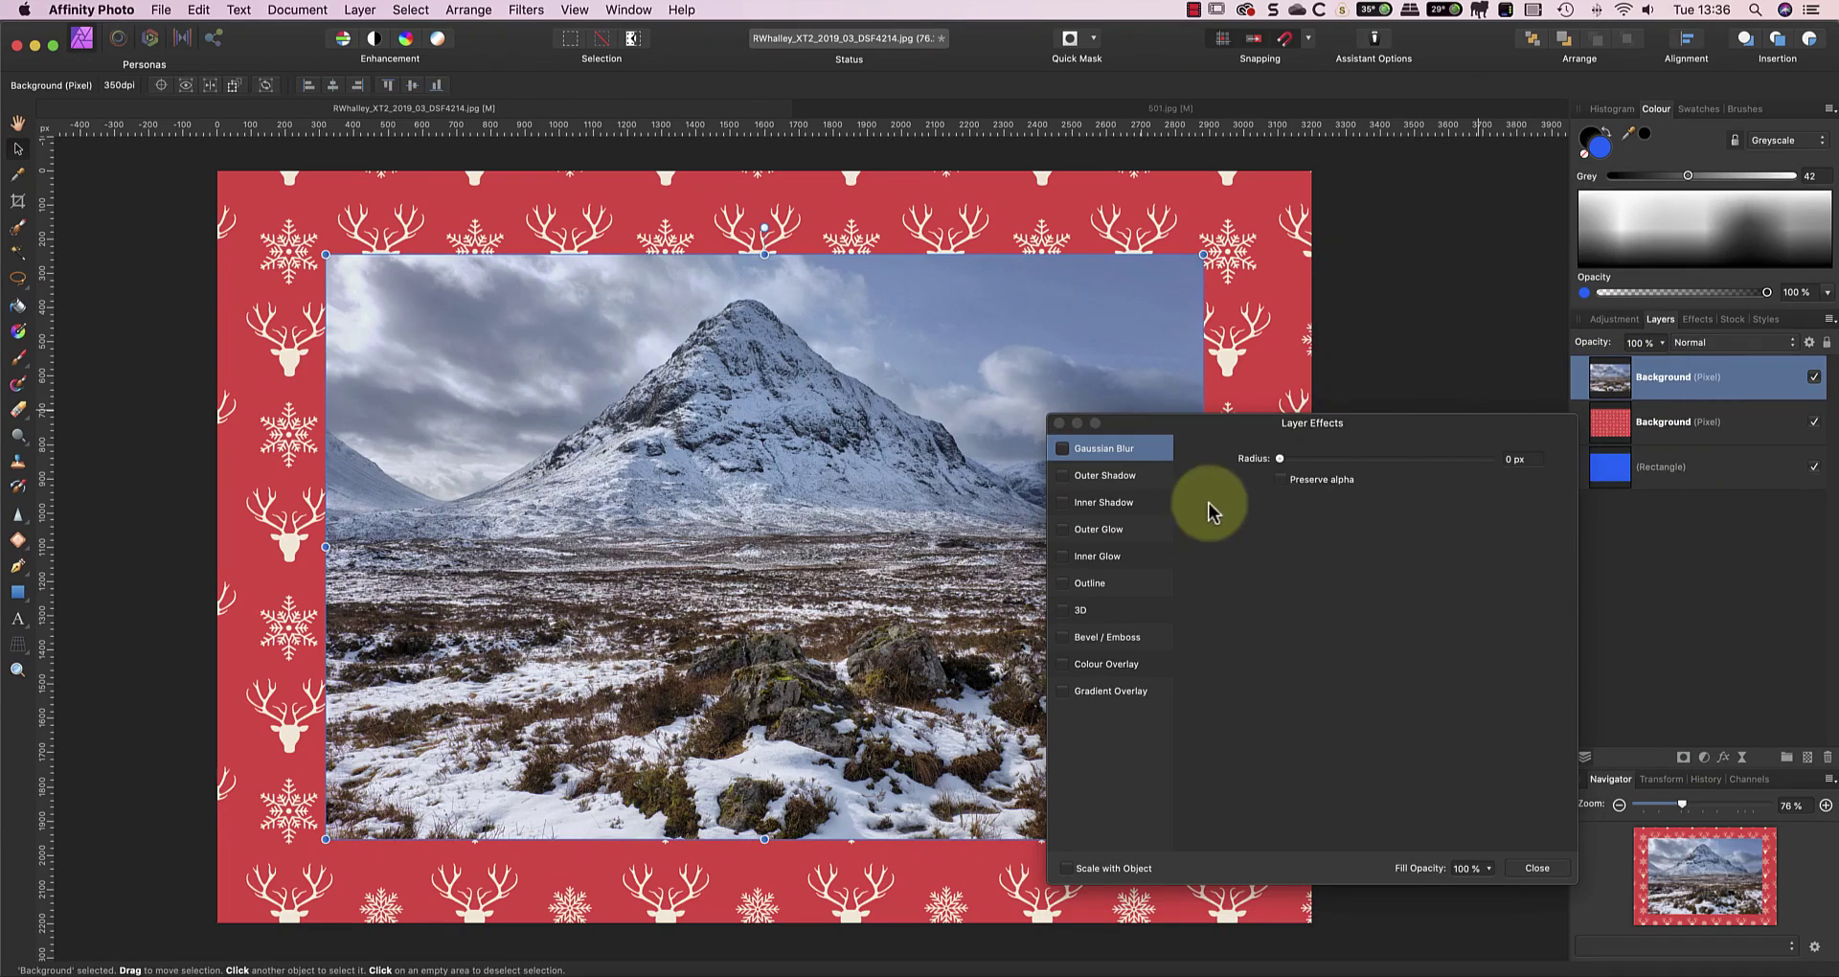
left_click(1060, 476)
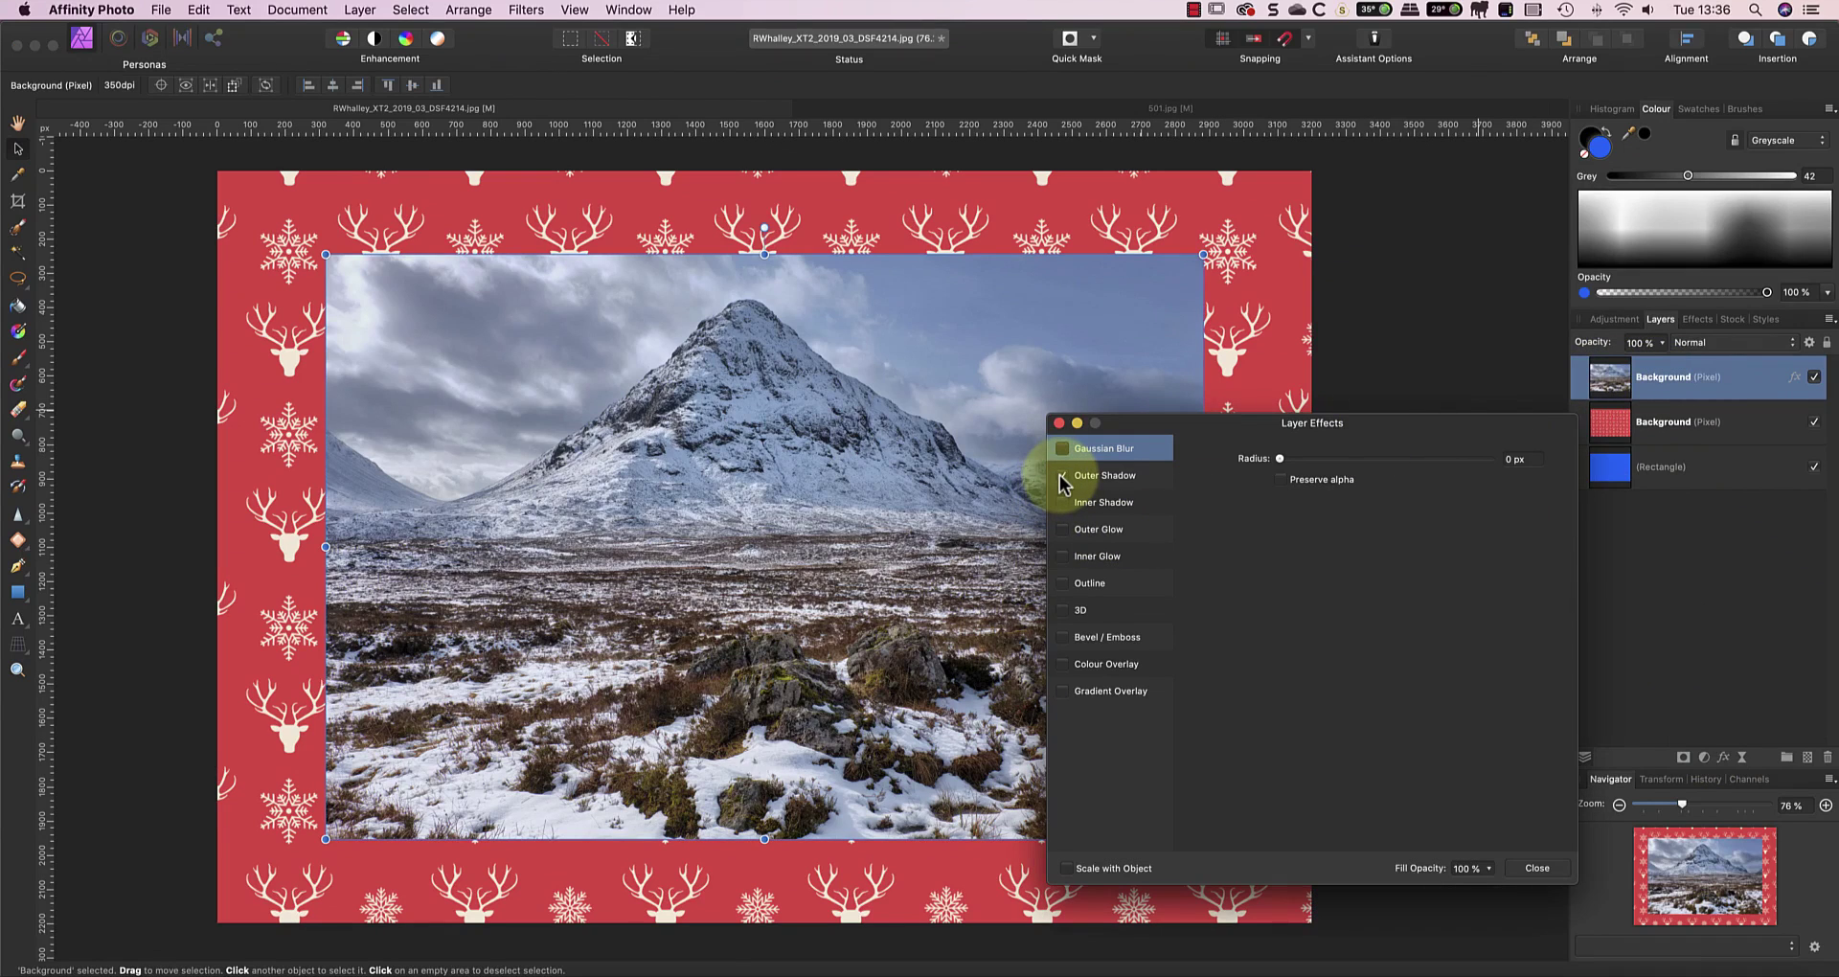
left_click(1082, 475)
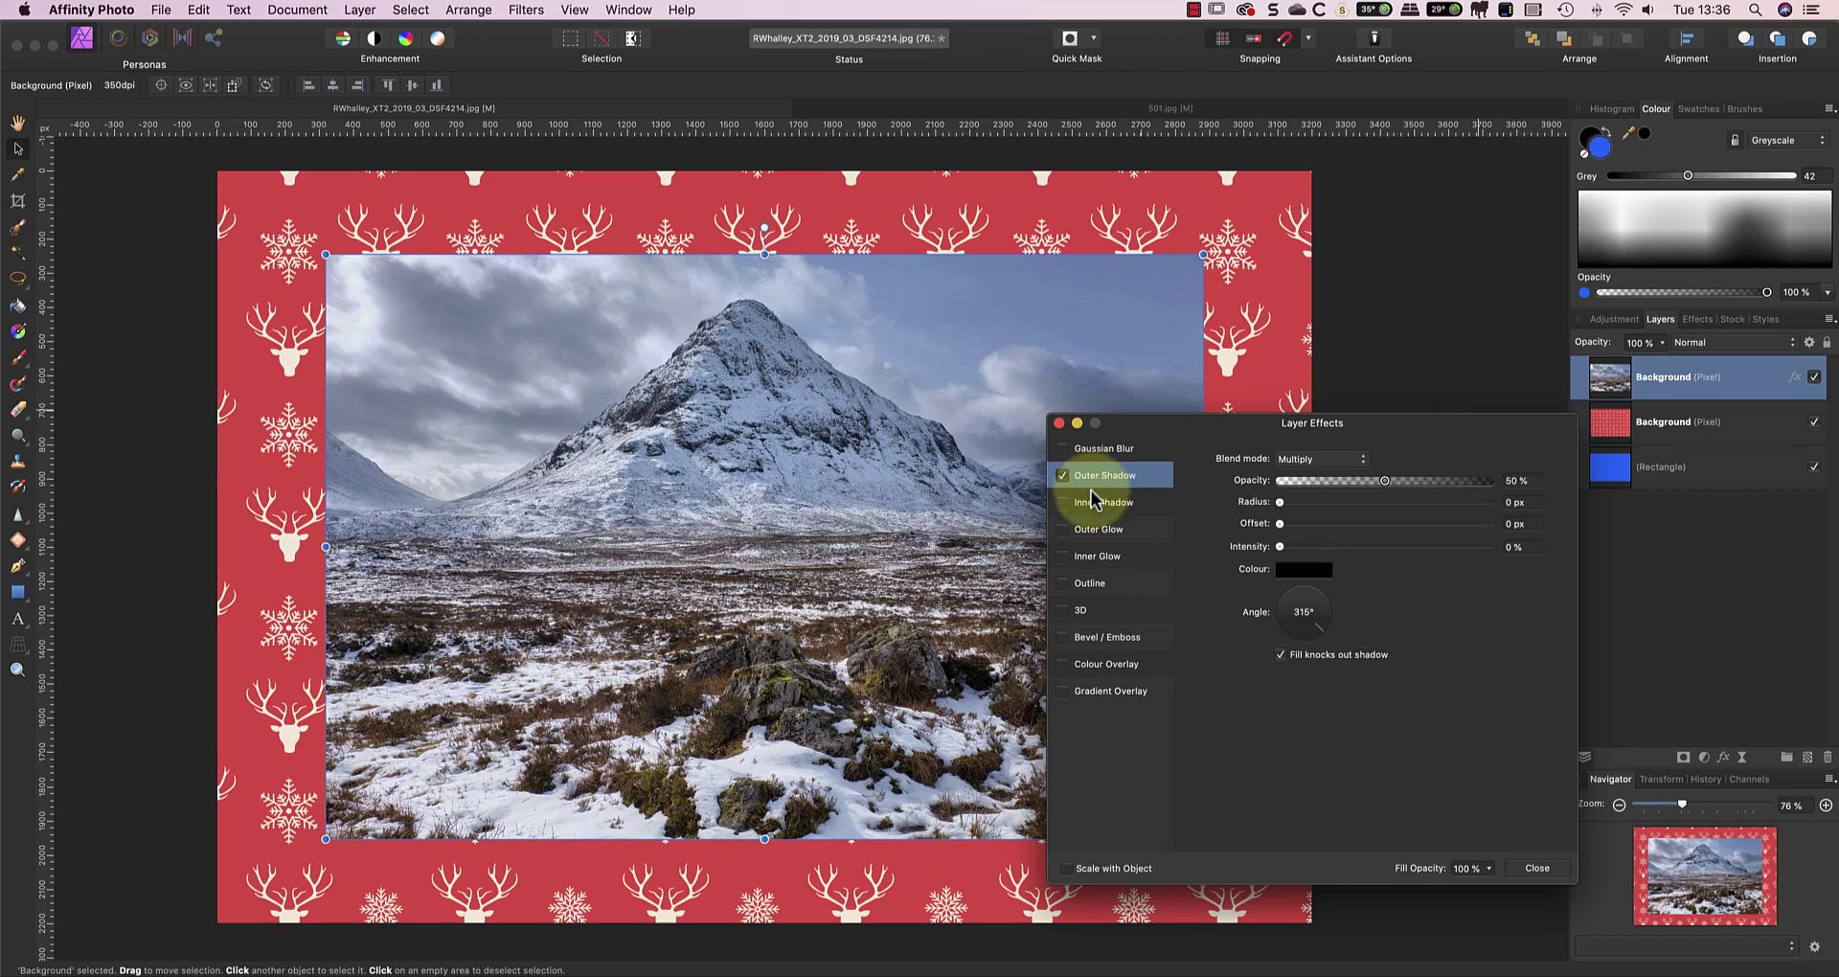
left_click_drag(1282, 546, 1405, 523)
left_click_drag(1346, 502, 1303, 503)
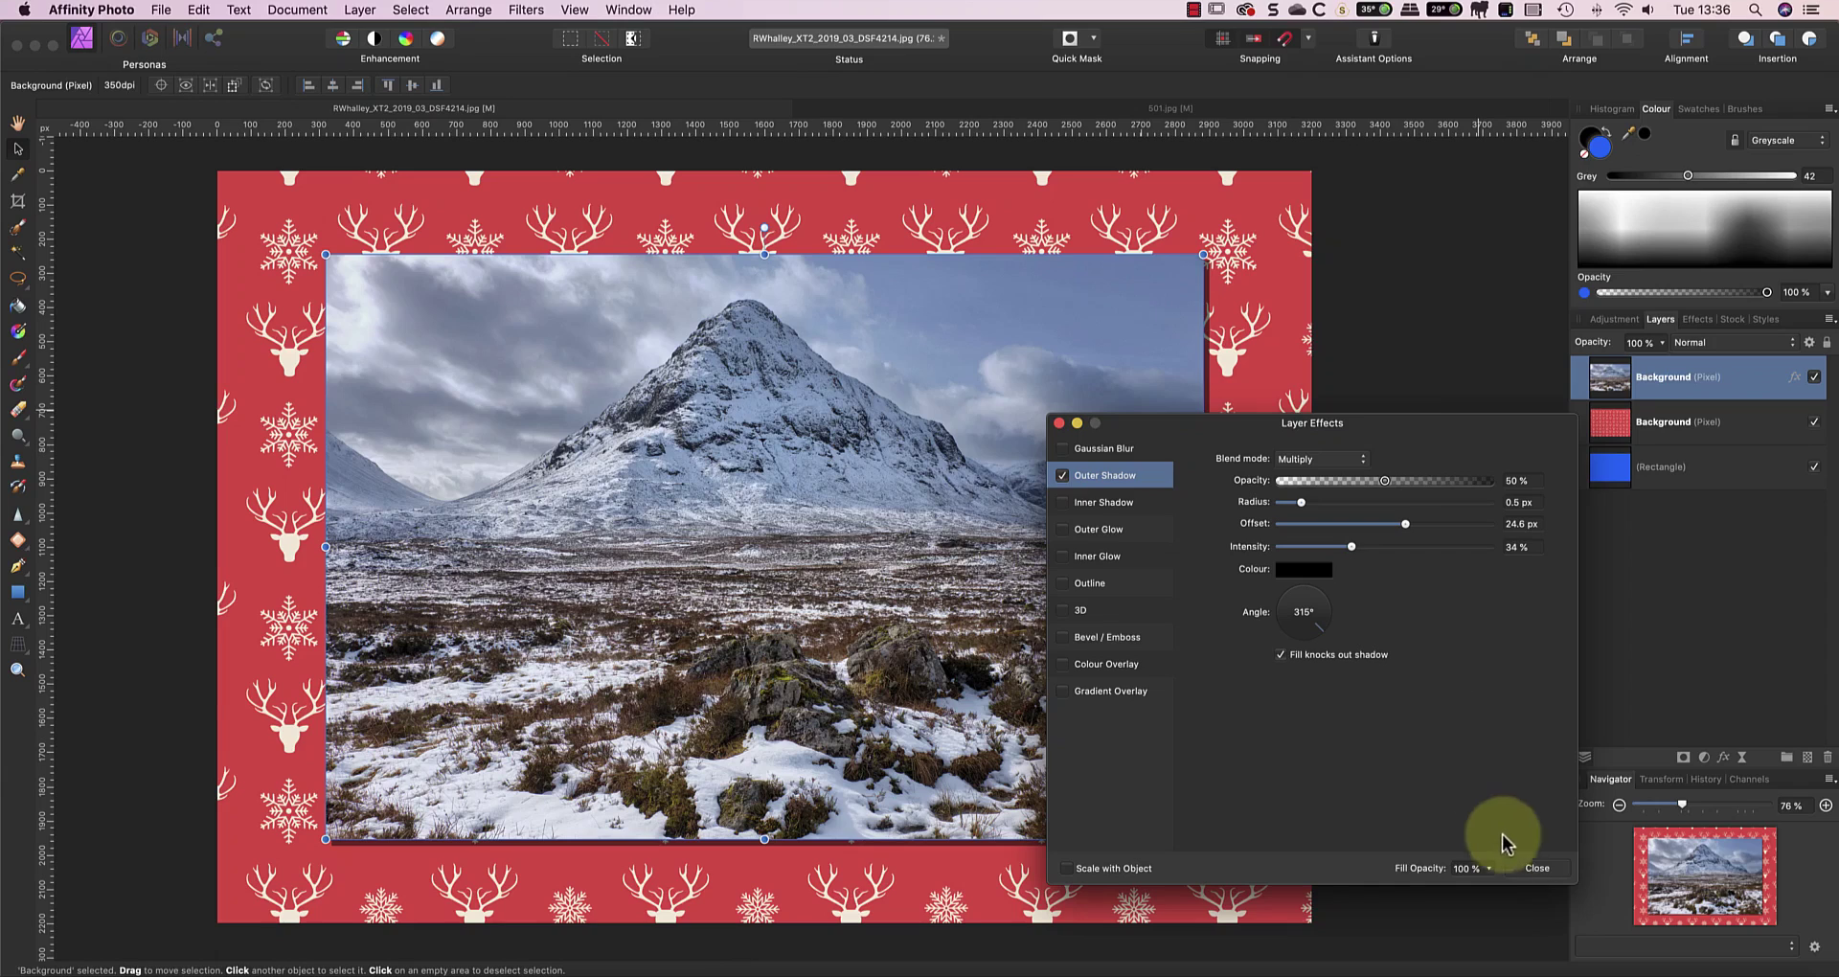
left_click(1529, 867)
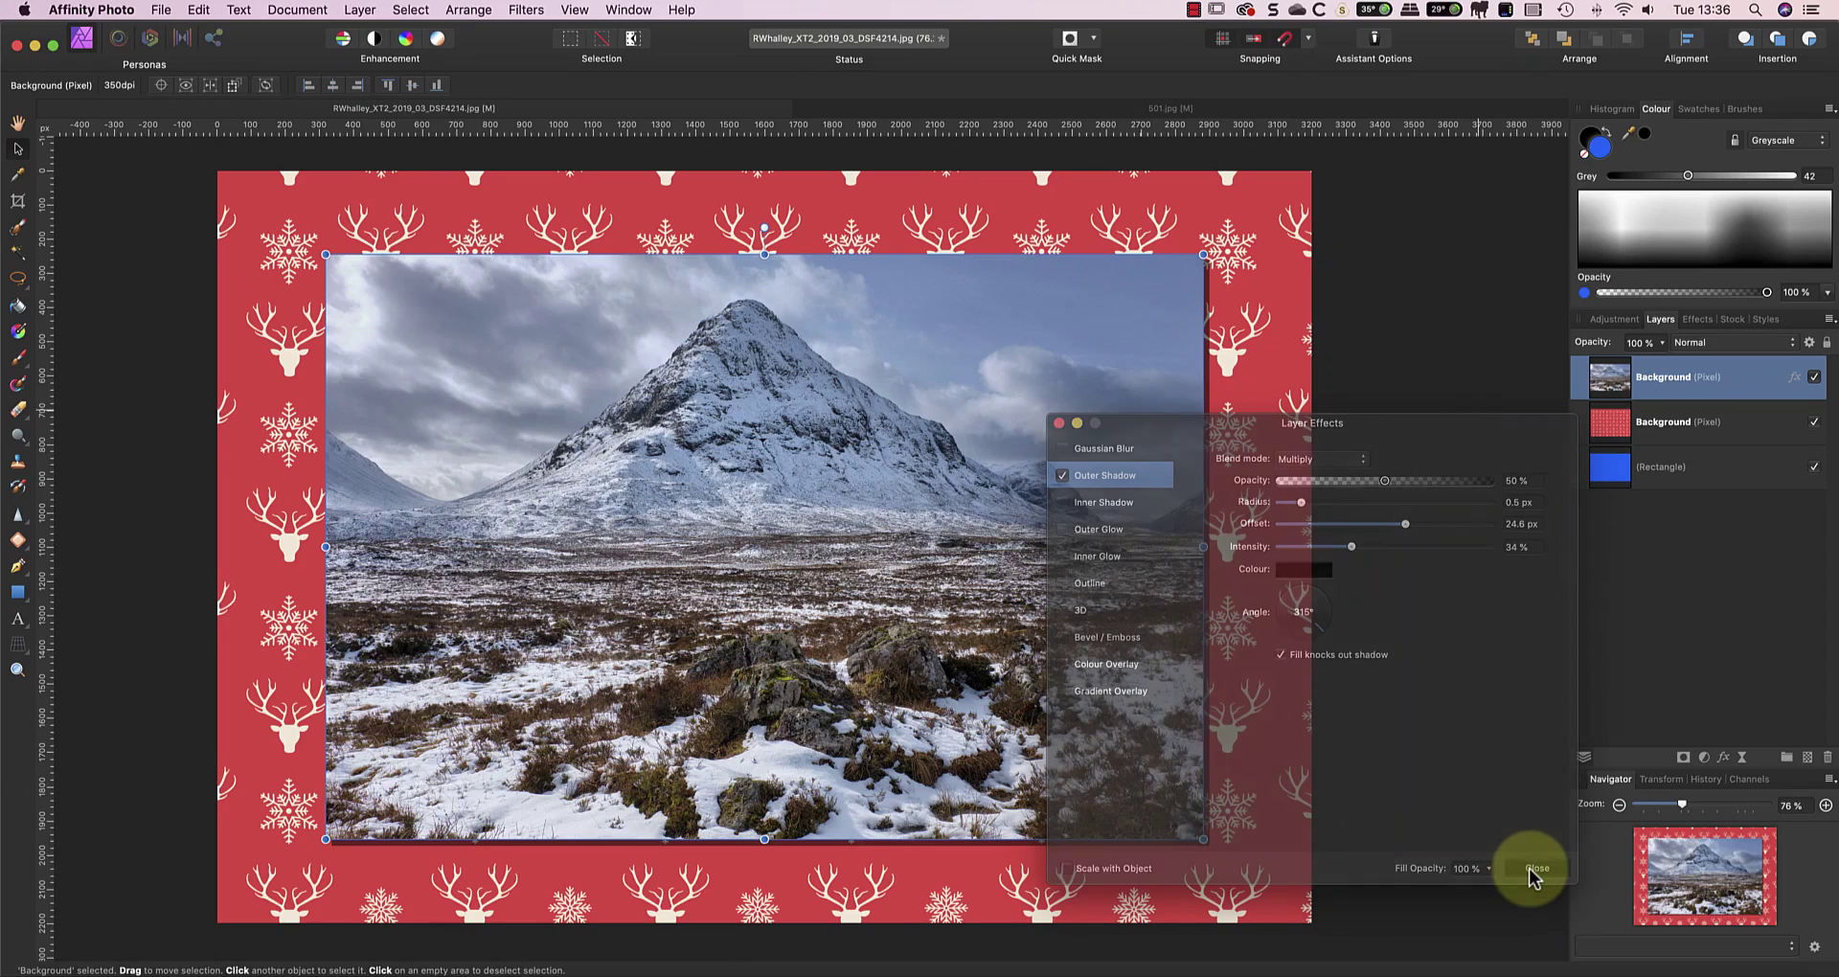
left_click(1621, 697)
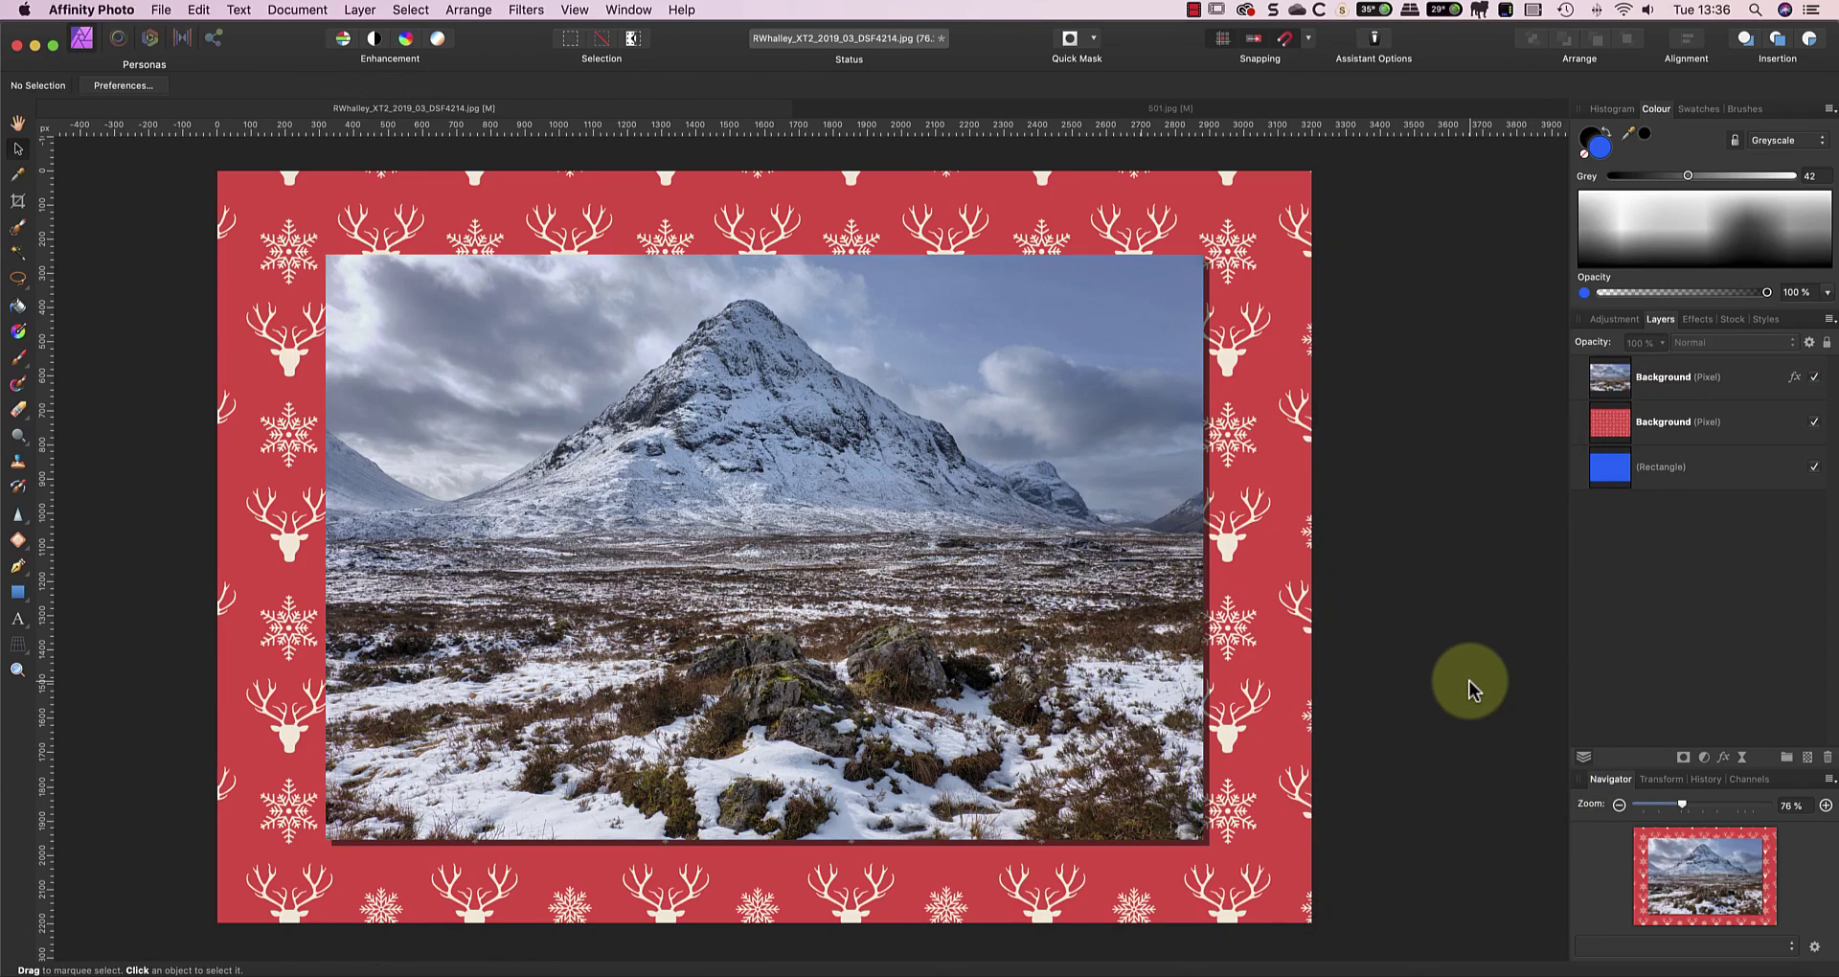